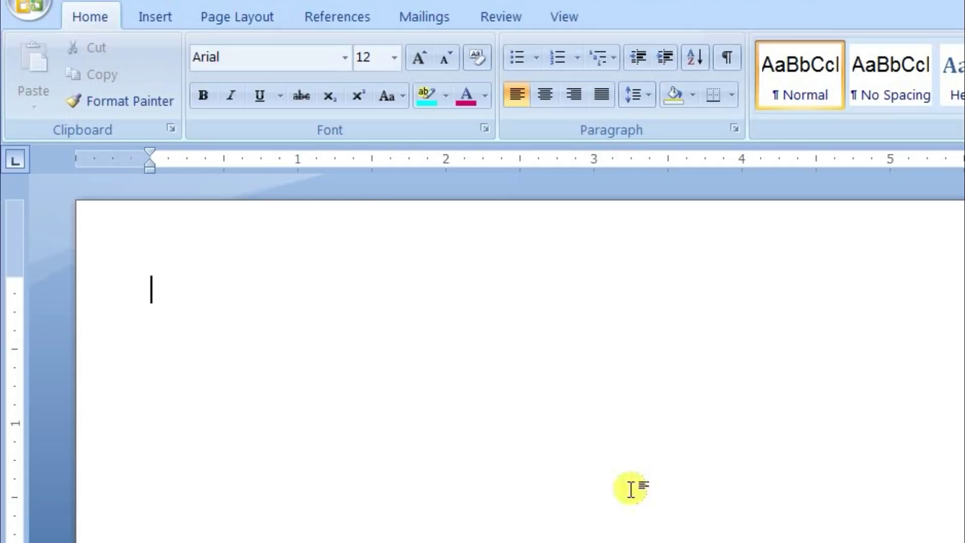
- Insert an empty table with 10 columns and 5 rows using the Insert Table dialog
left_click(164, 21)
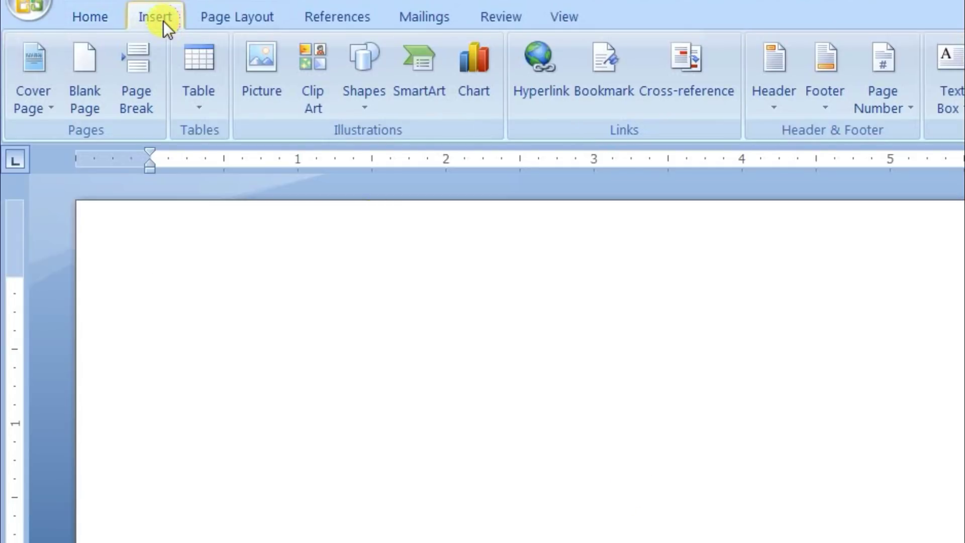
left_click(206, 110)
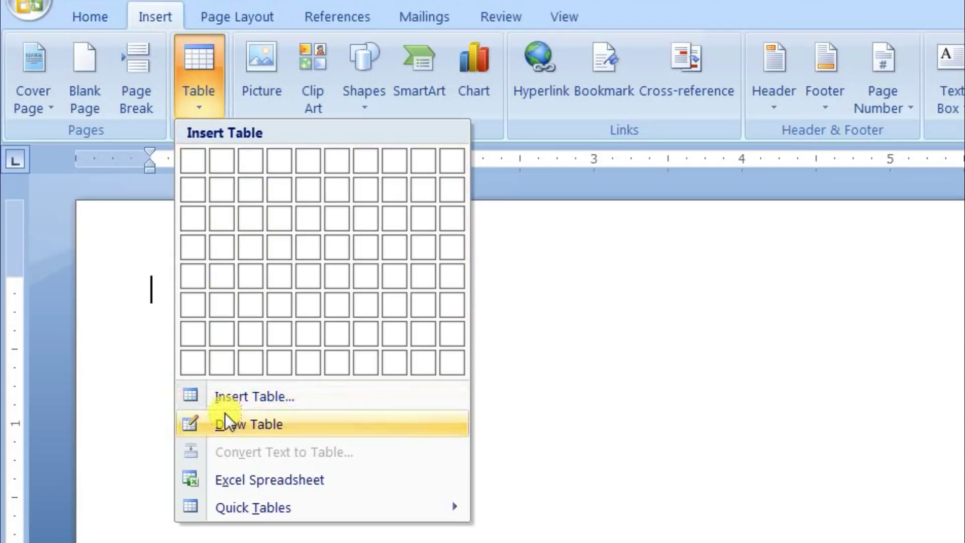
left_click(283, 400)
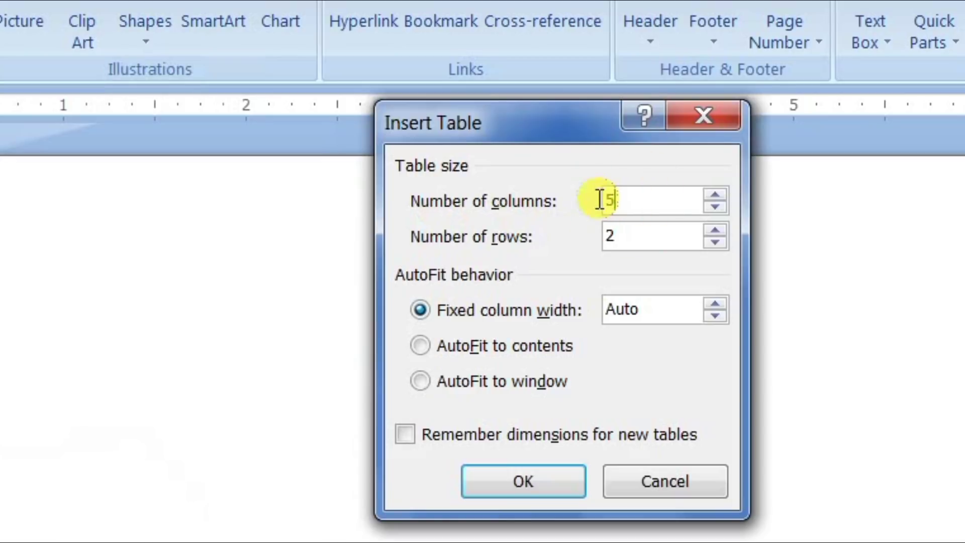
type("1")
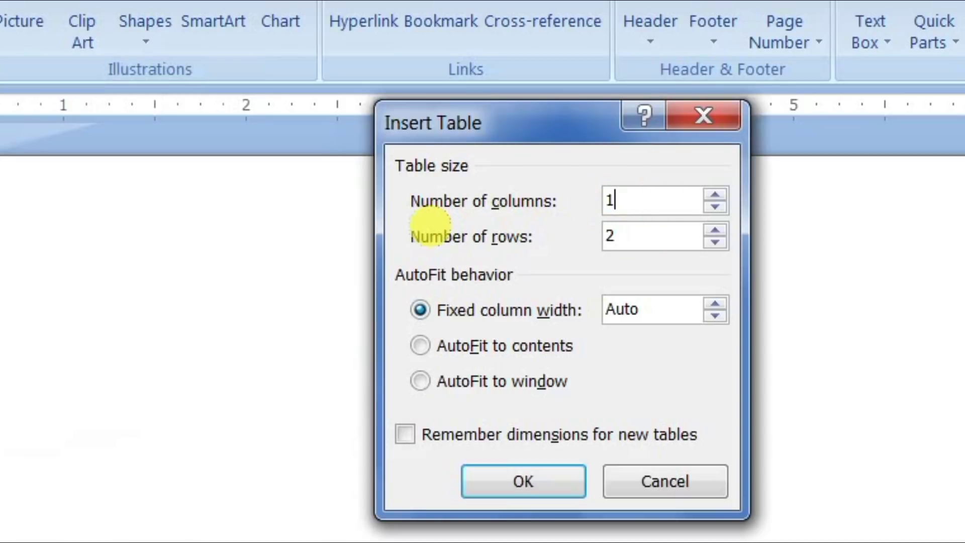
type("0")
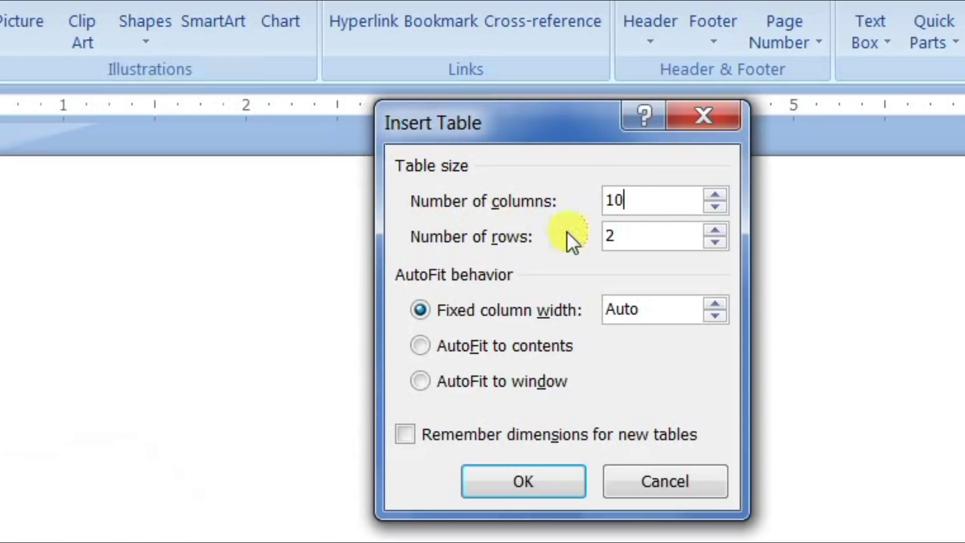
double_click(622, 235)
type("5")
left_click(541, 478)
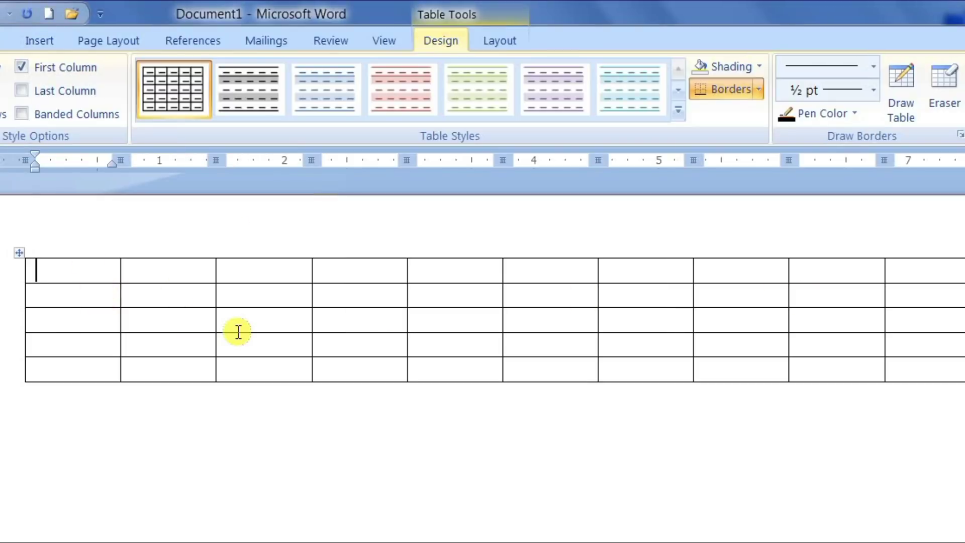
- Delete the 10x5 table, then draw a wide table split into two rows with Draw Table
key("ctrl+a")
key("Delete")
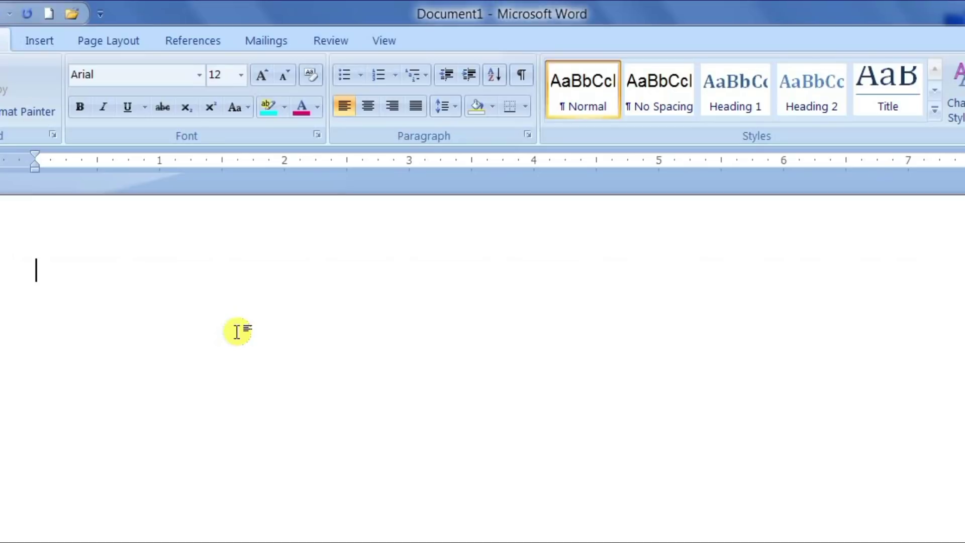
left_click(39, 40)
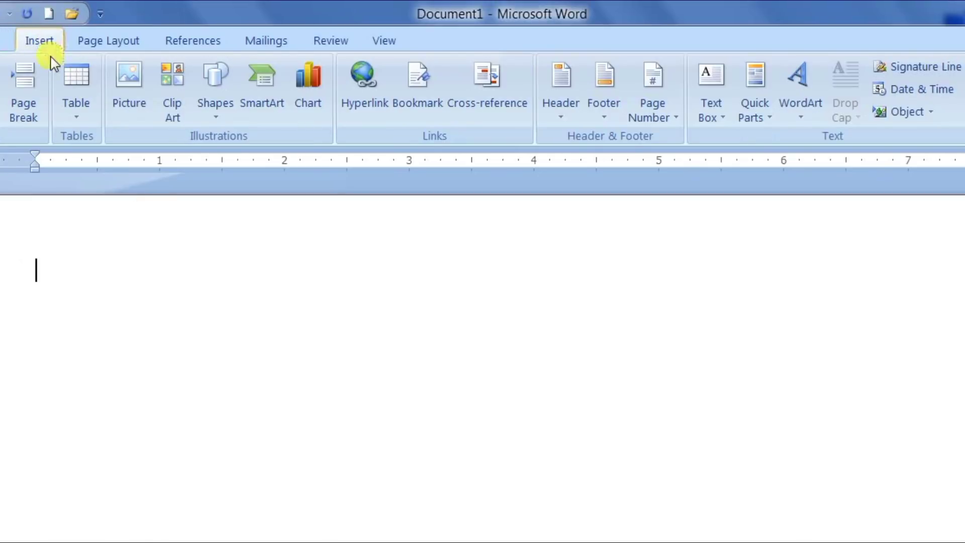
left_click(73, 108)
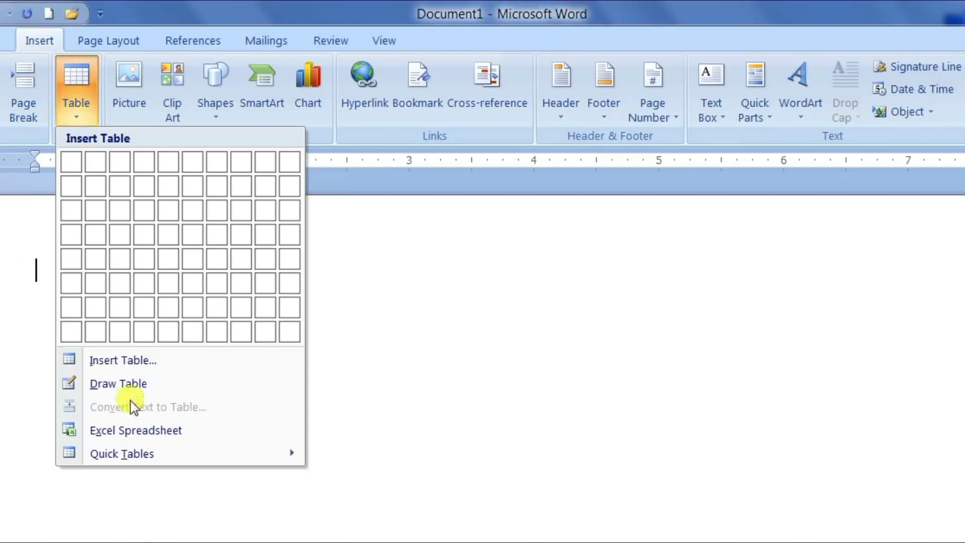
left_click(153, 384)
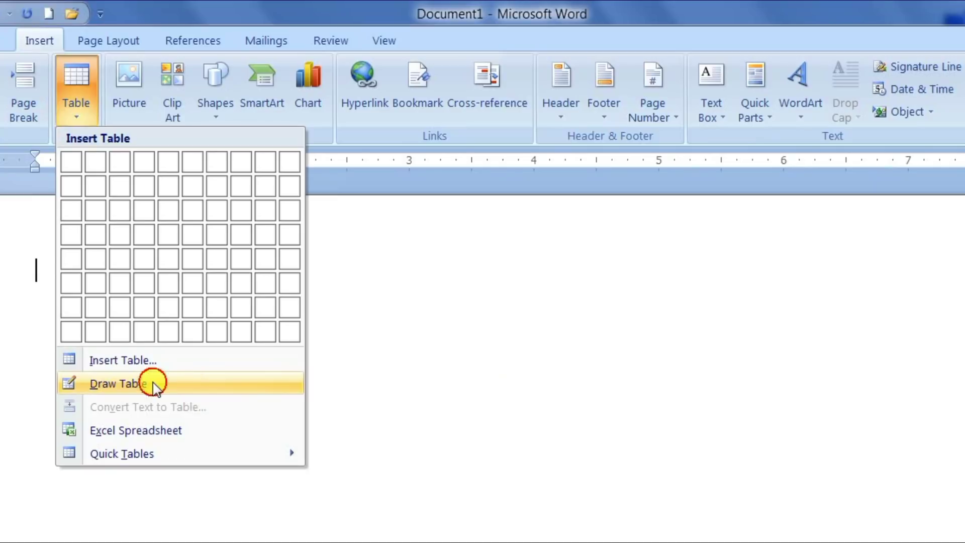
mouse_move(85, 268)
left_mouse_down()
mouse_move(739, 437)
mouse_move(890, 433)
left_mouse_up()
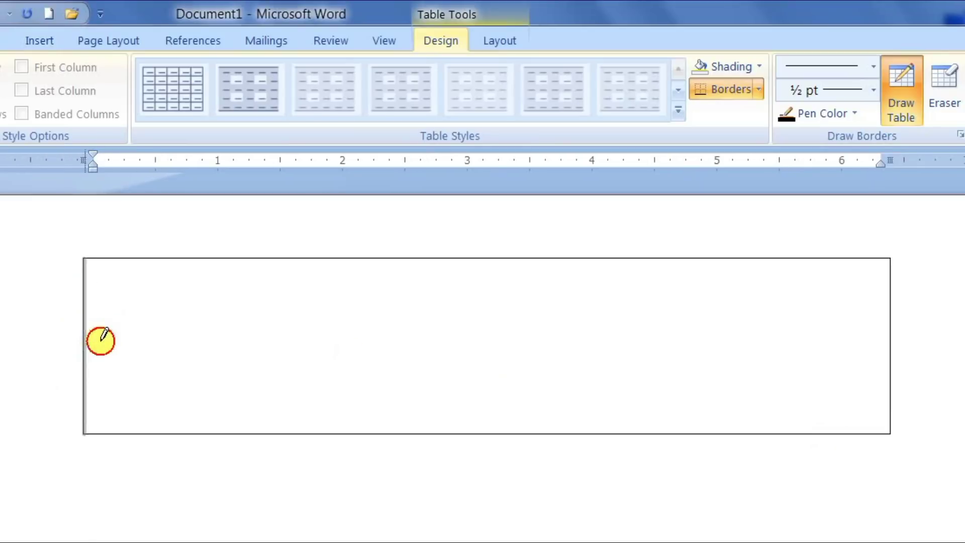
left_click_drag(93, 331, 880, 333)
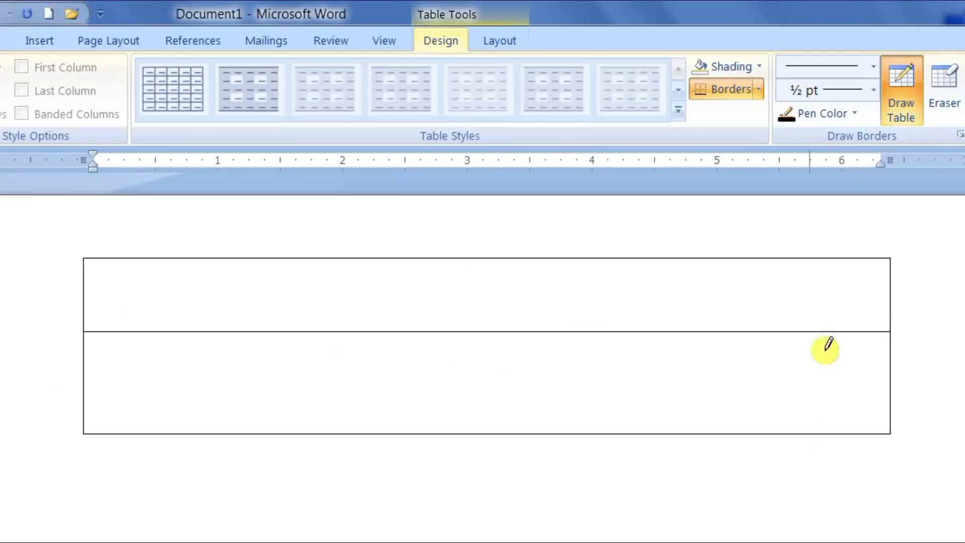
left_click(897, 104)
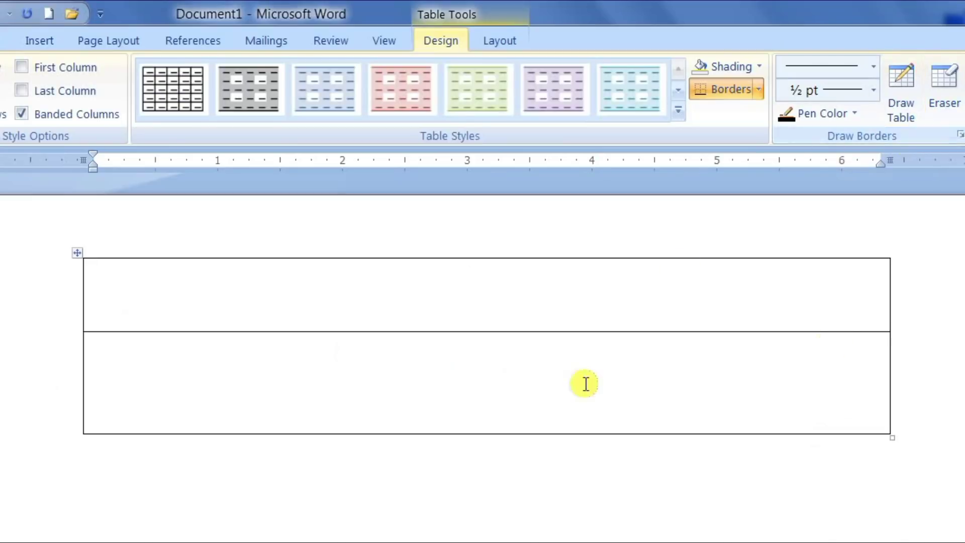
left_click(508, 506)
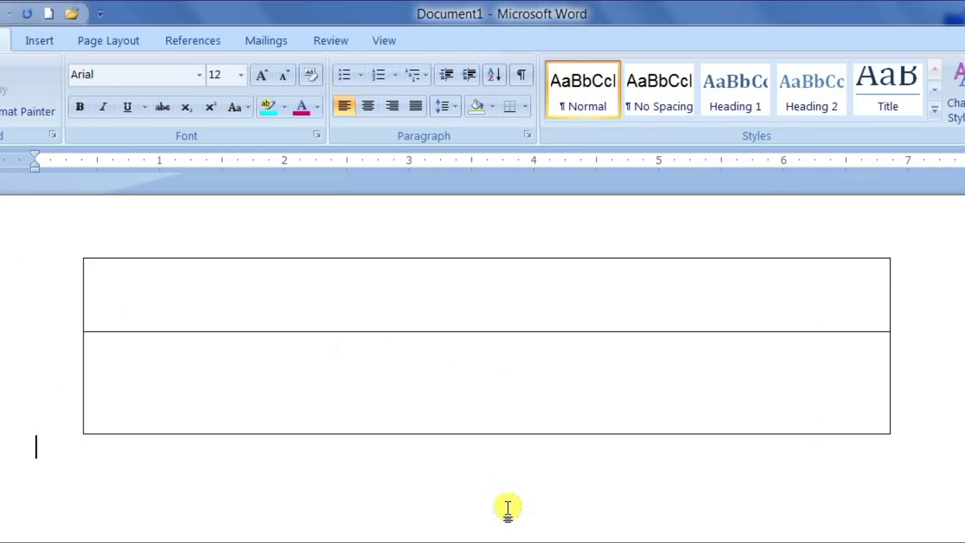
- Clear the drawn table and type a four-segment +---+ line that converts into an uneven four-column table
key("ctrl+a")
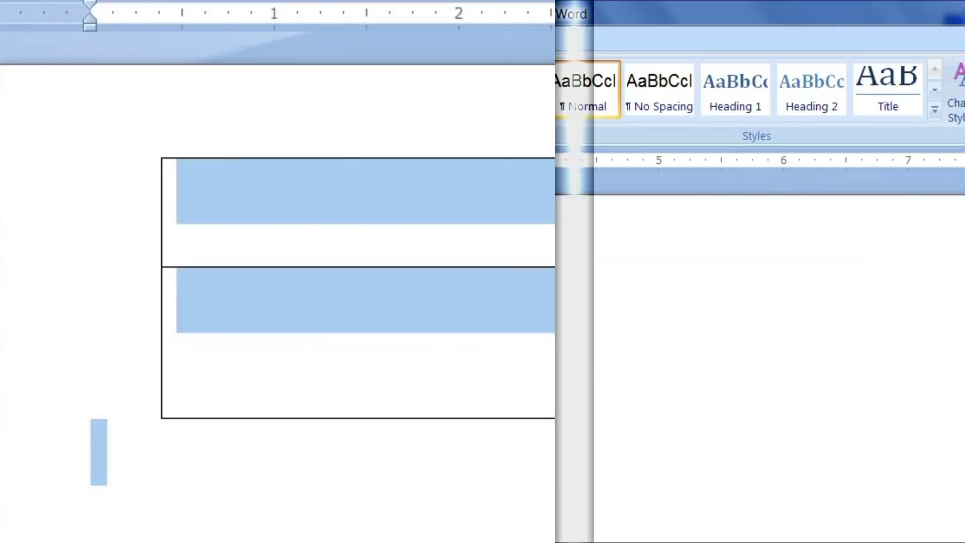
key("Delete")
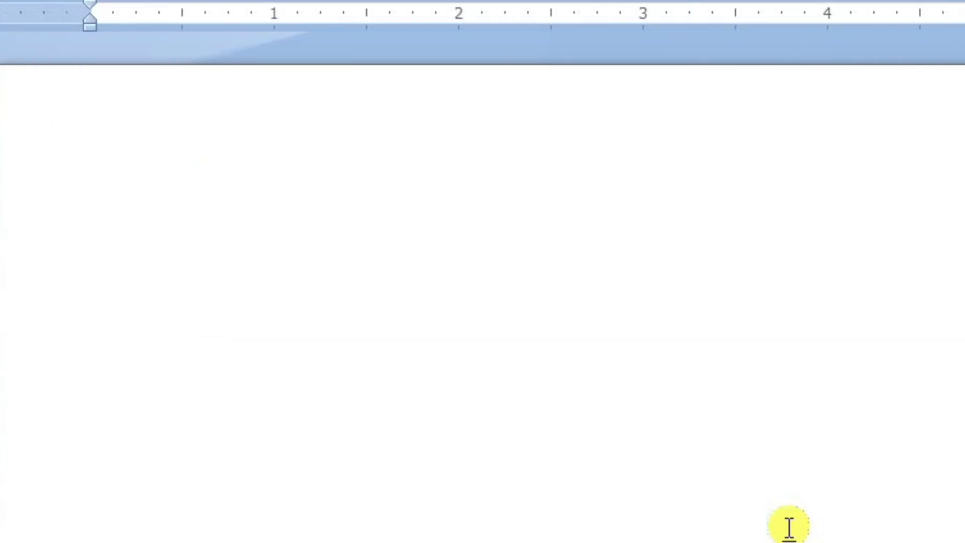
type("+")
type("-----")
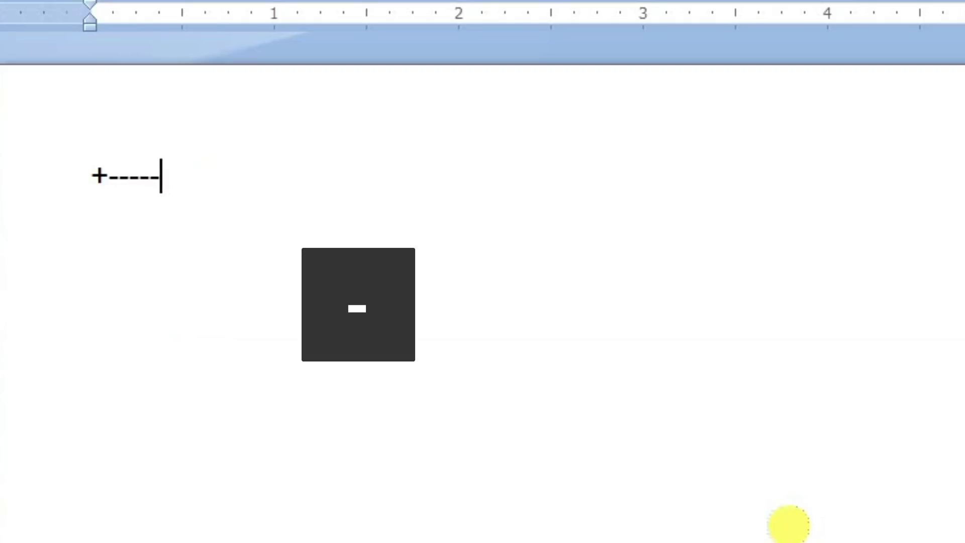
type("------")
type("----")
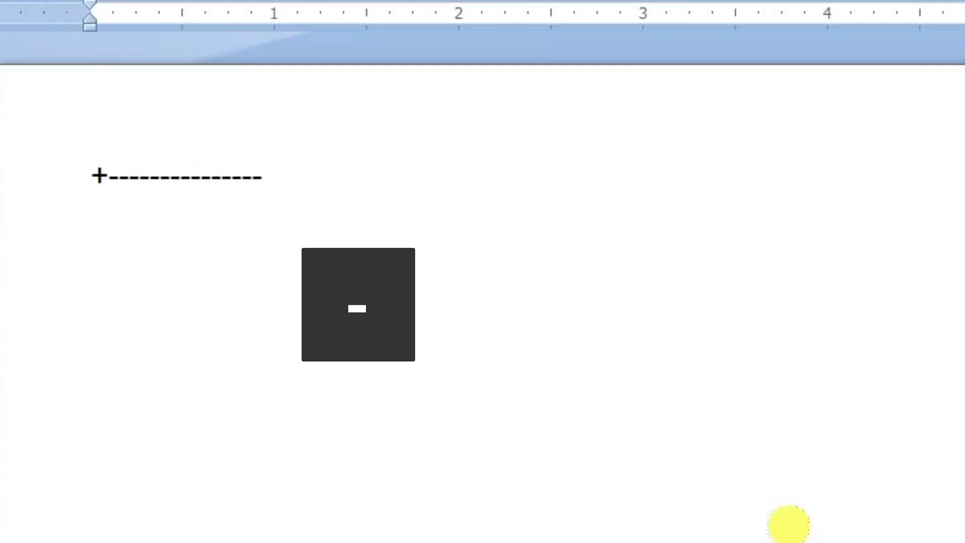
type("+")
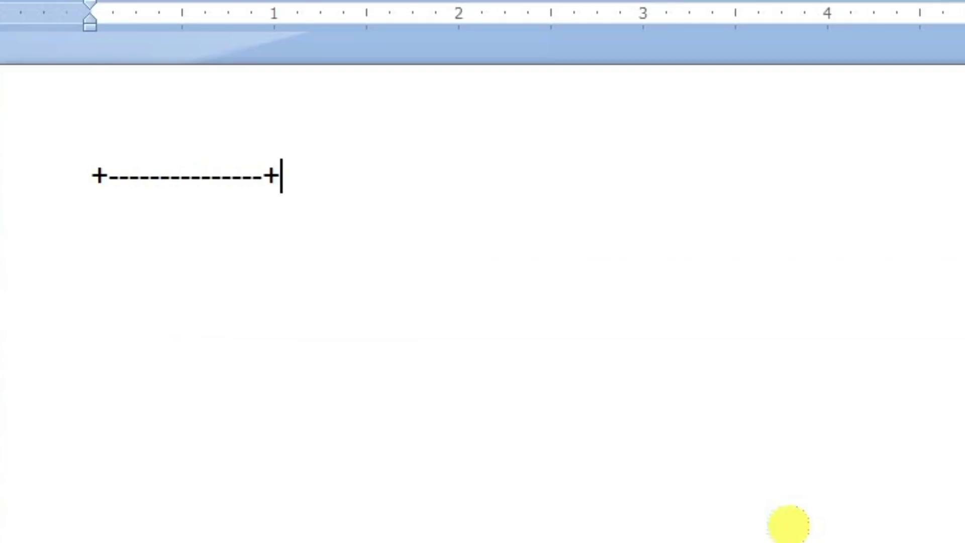
type("---------------------")
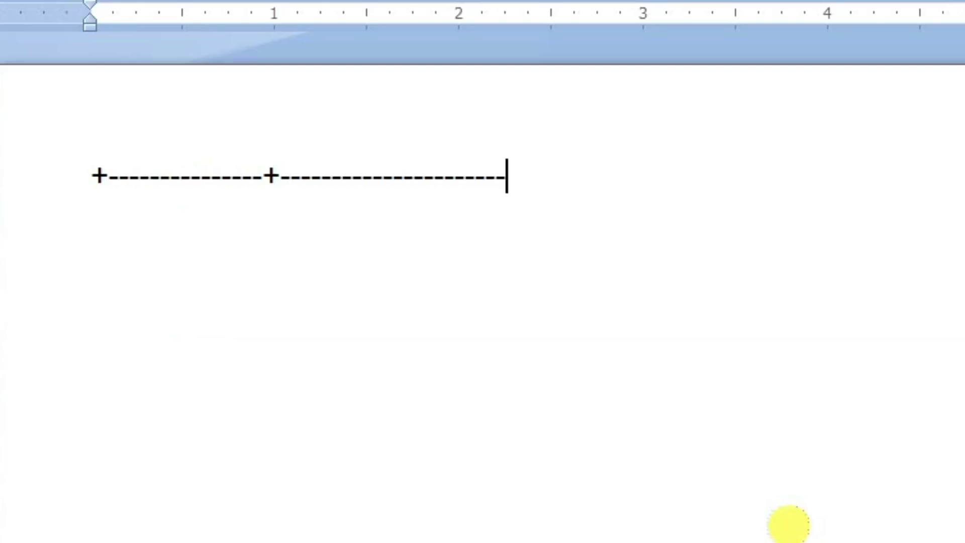
type("+")
type("----------")
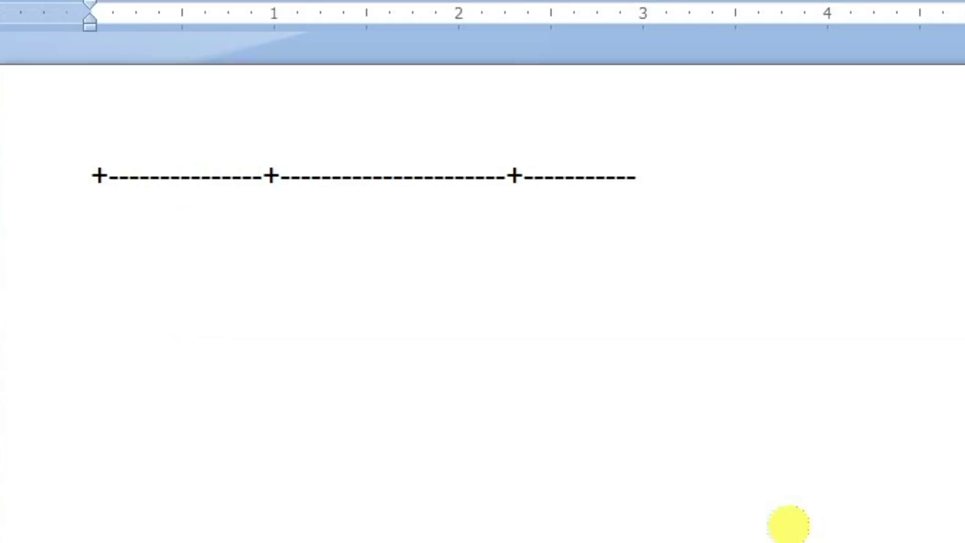
type("---+-+")
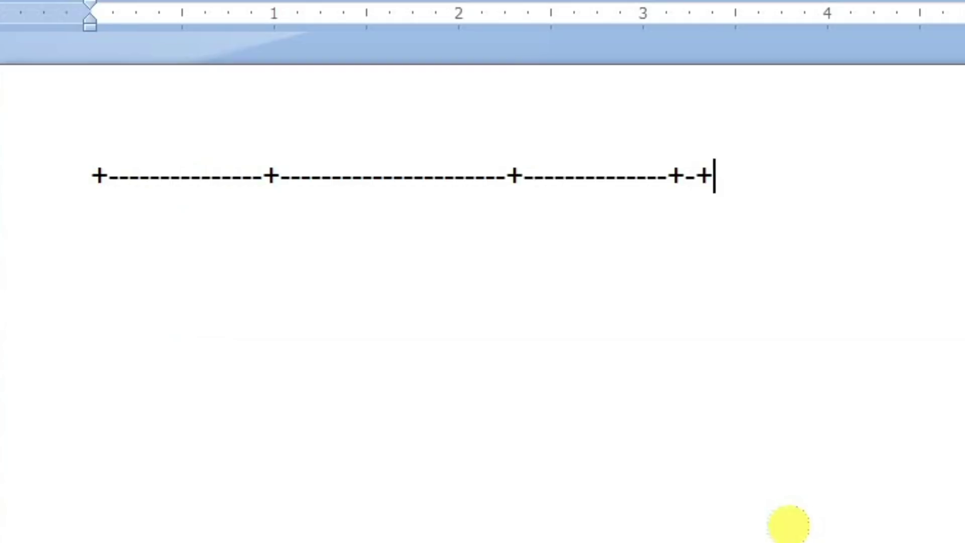
type("+++++++++")
key("BackSpace")
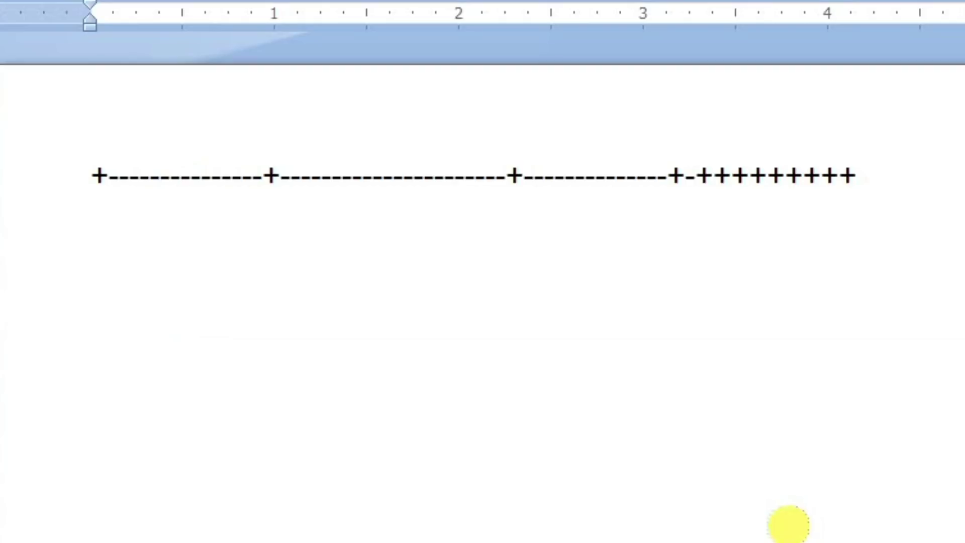
key("BackSpace")
key("BackSpace")
key("BackSpace")
key("BackSpace")
key("BackSpace")
key("BackSpace")
key("BackSpace")
key("BackSpace")
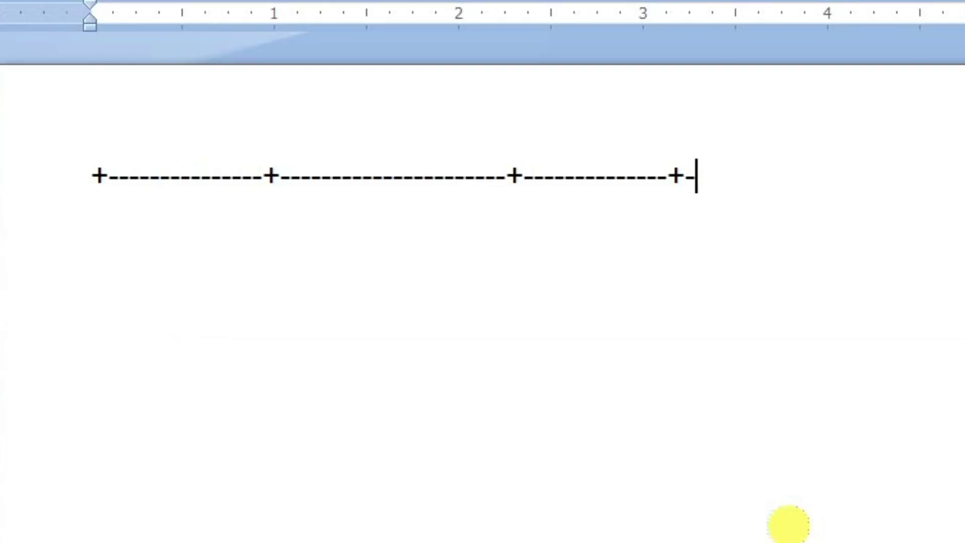
type("-------+")
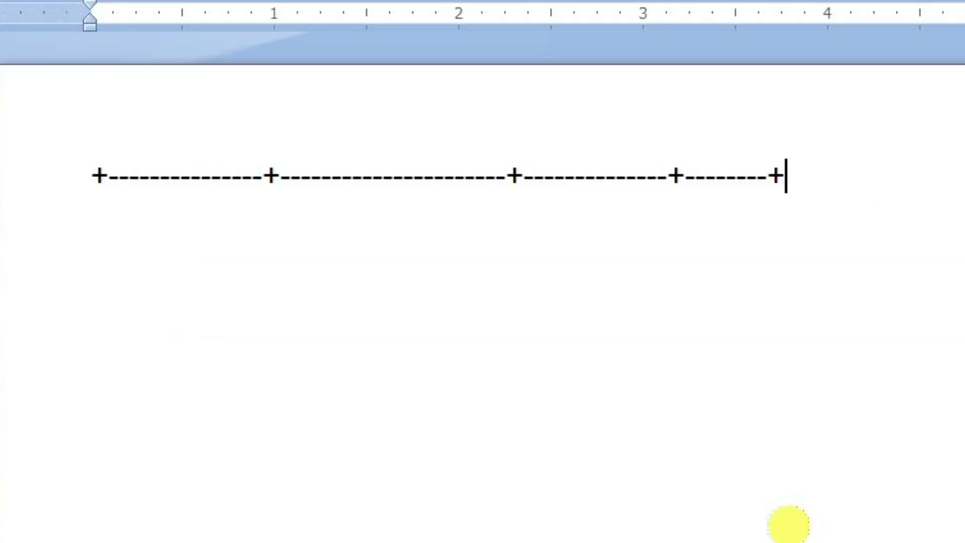
key("Return")
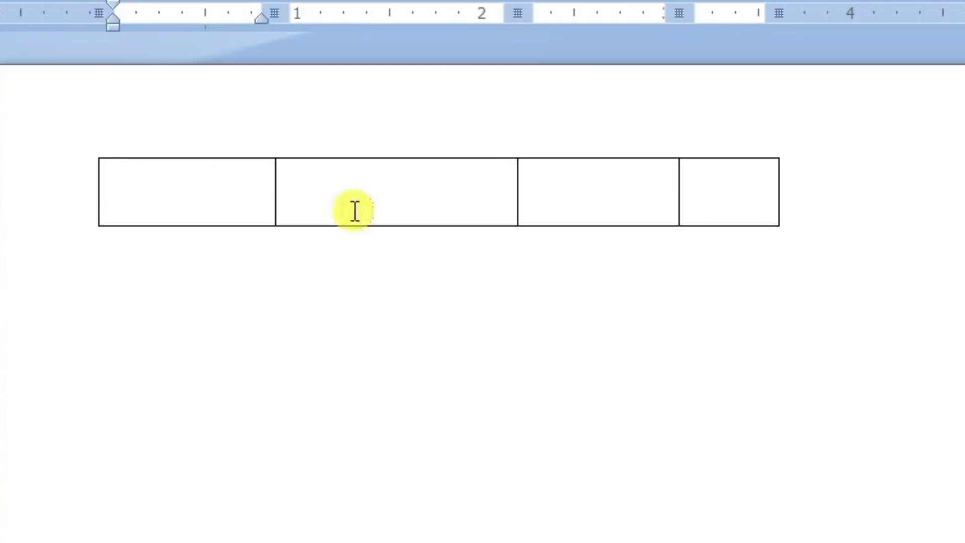
left_click(435, 314, "shift")
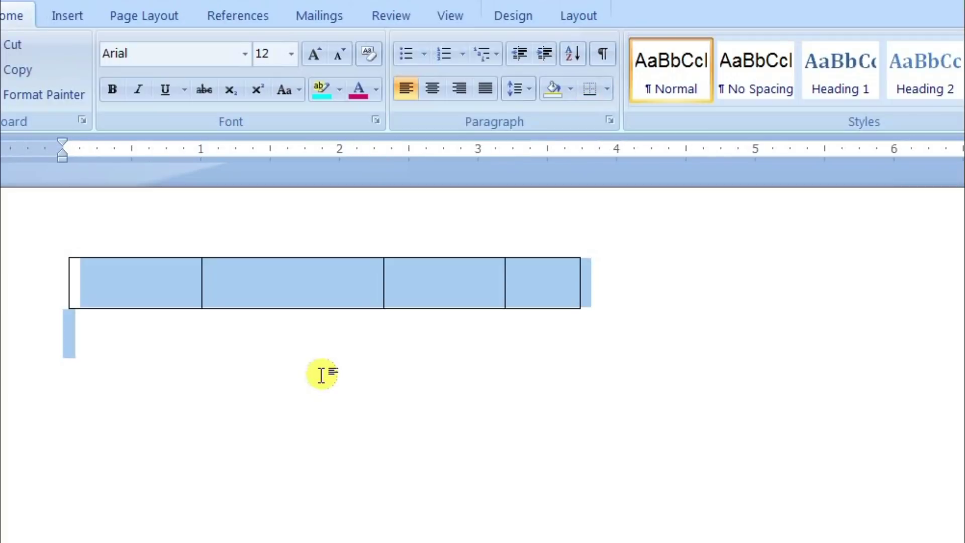
- Delete the four-column table and insert a 1-row, 3-column table from the Table grid
key("Delete")
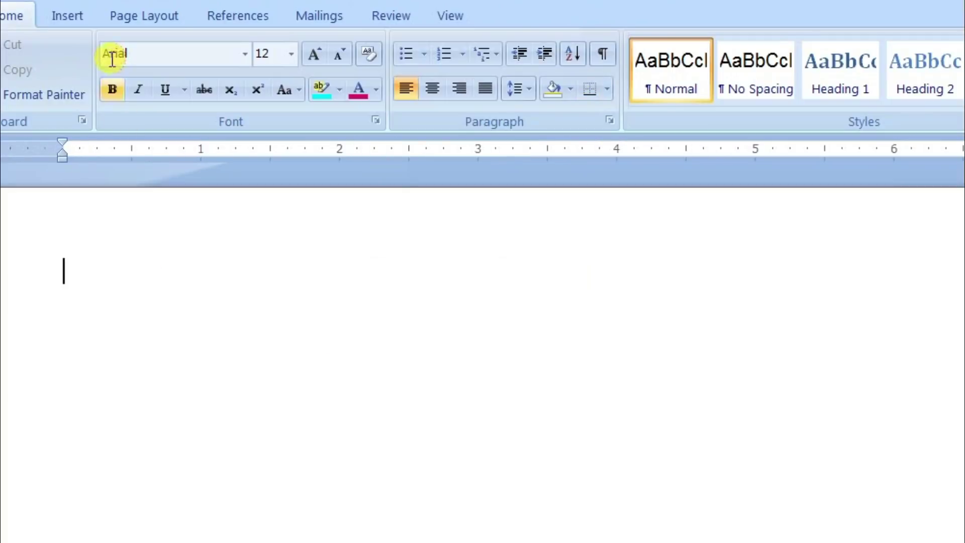
left_click(69, 20)
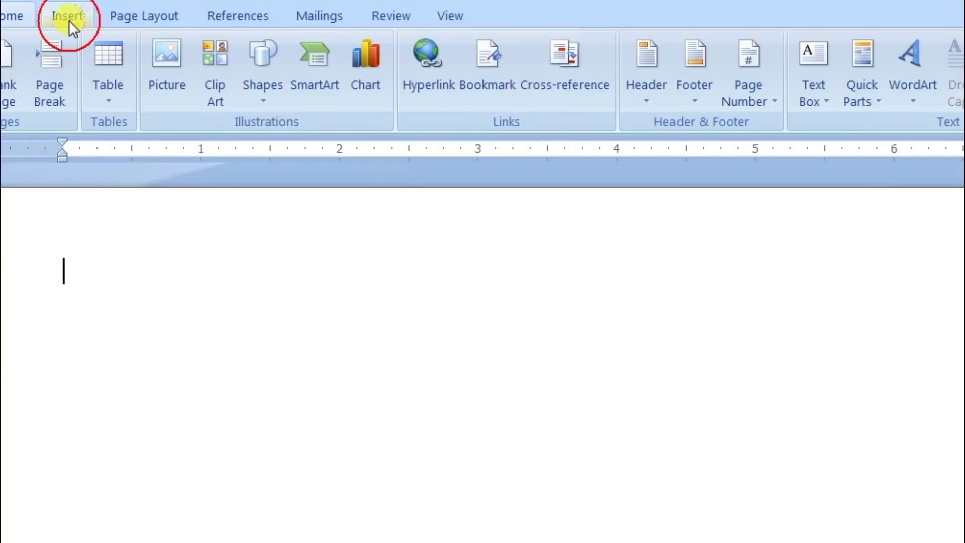
left_click(108, 91)
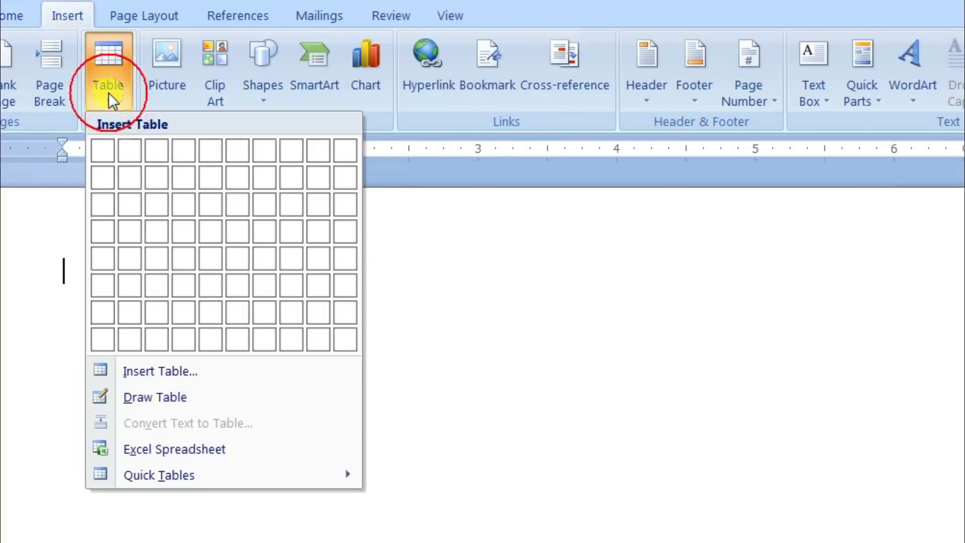
left_click(150, 164)
left_click(261, 434)
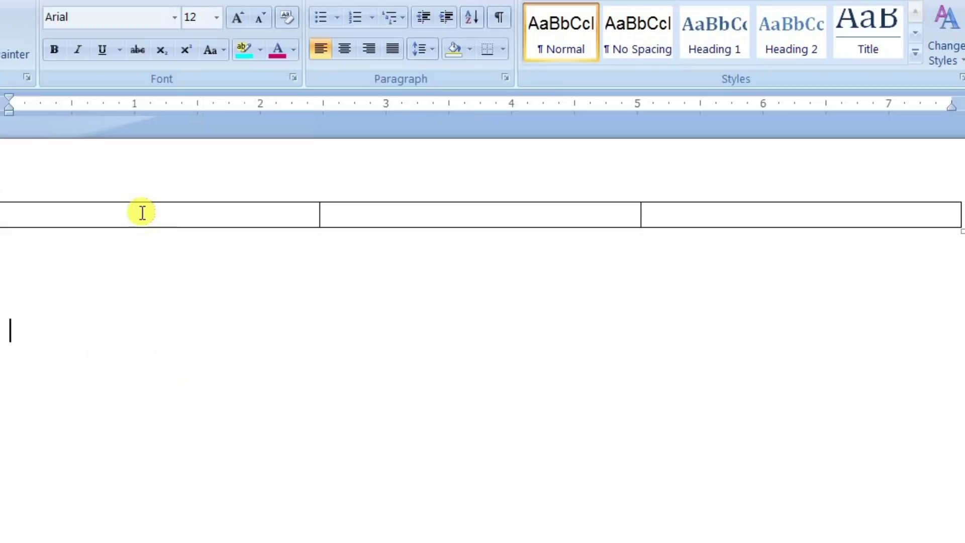
left_click(3, 215)
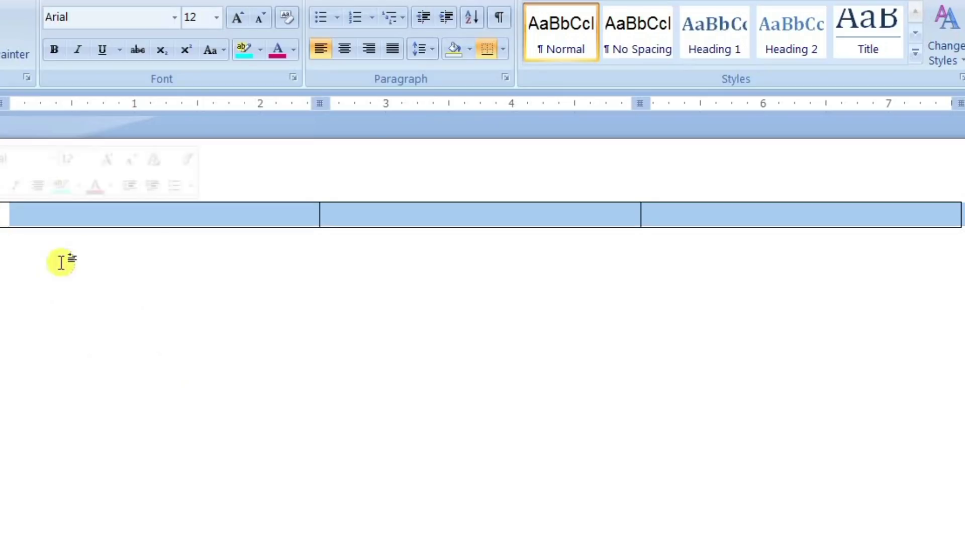
left_click(116, 281)
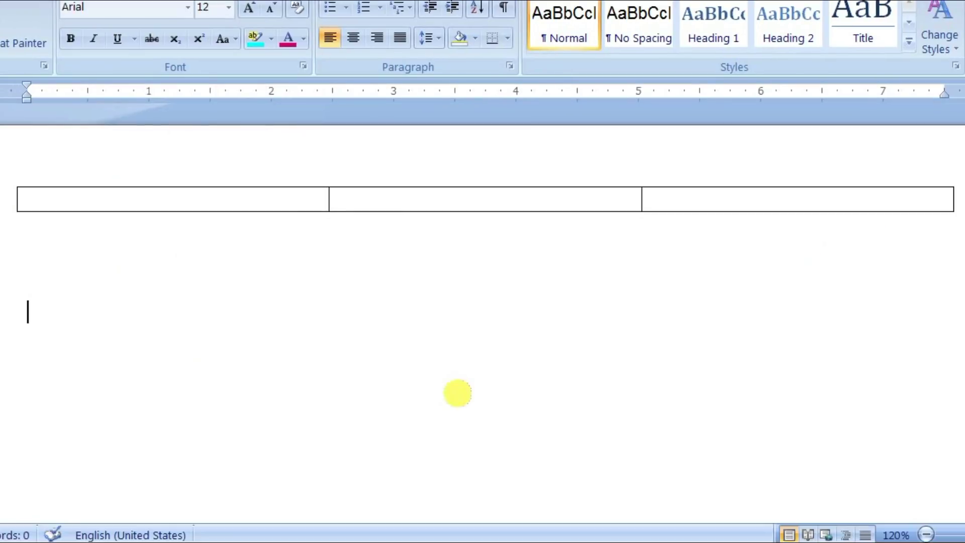
- Type a three-segment plus-and-dash line below the first table
type("+")
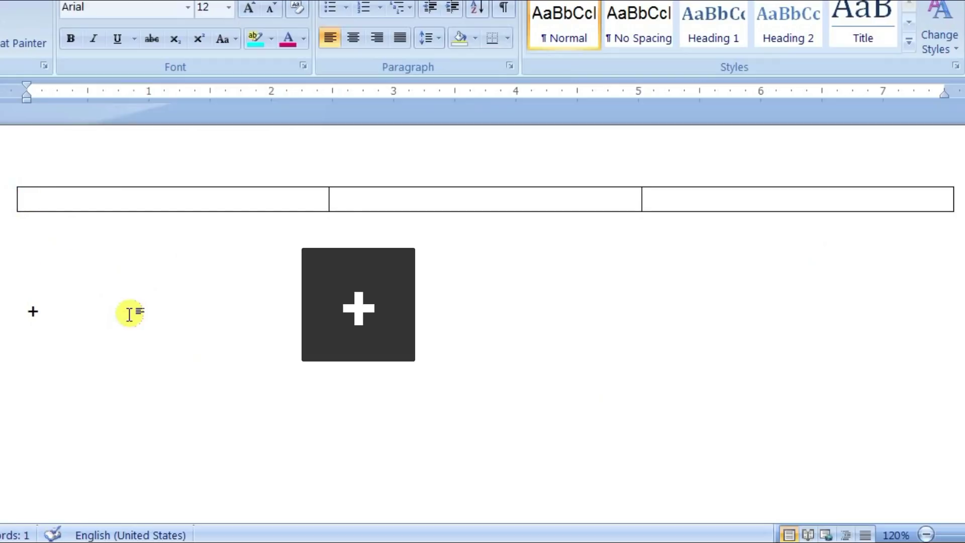
type("---")
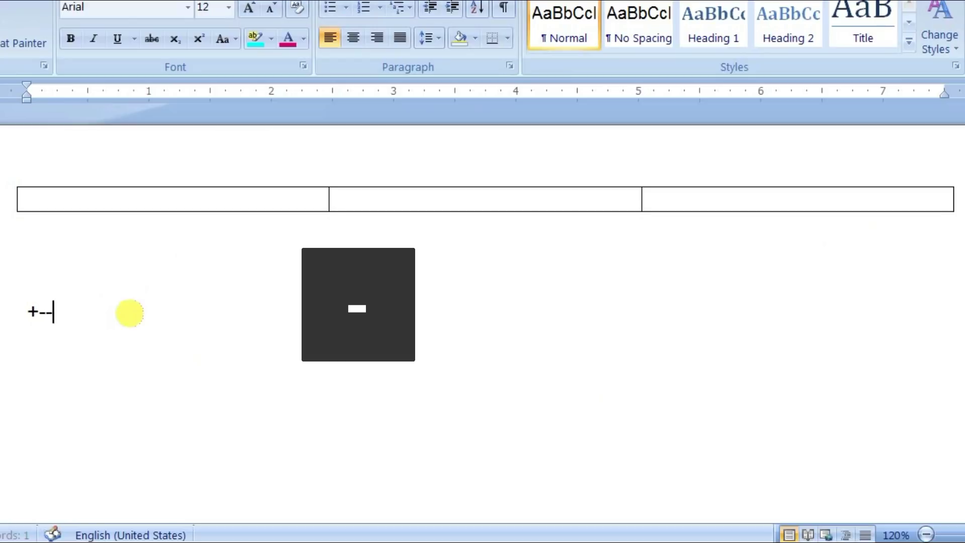
type("------------")
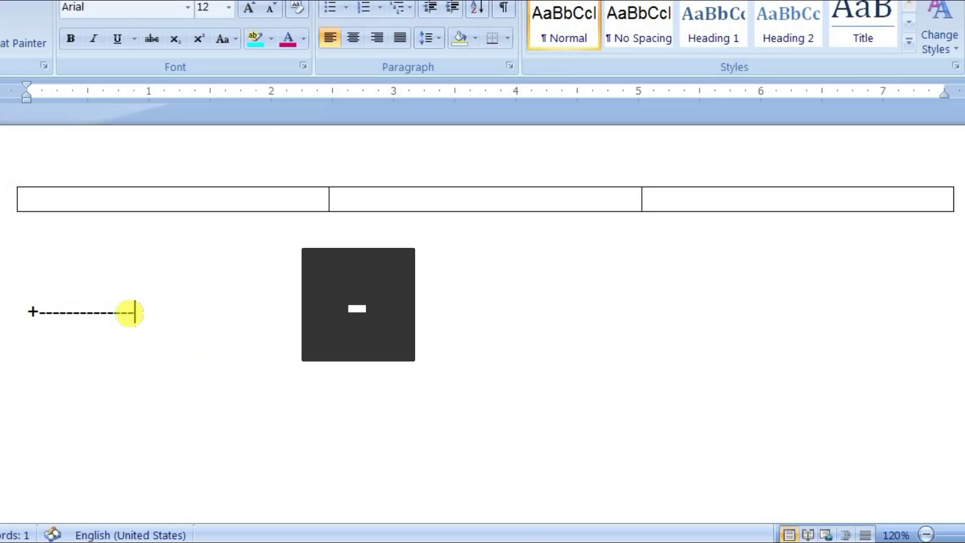
type("-----")
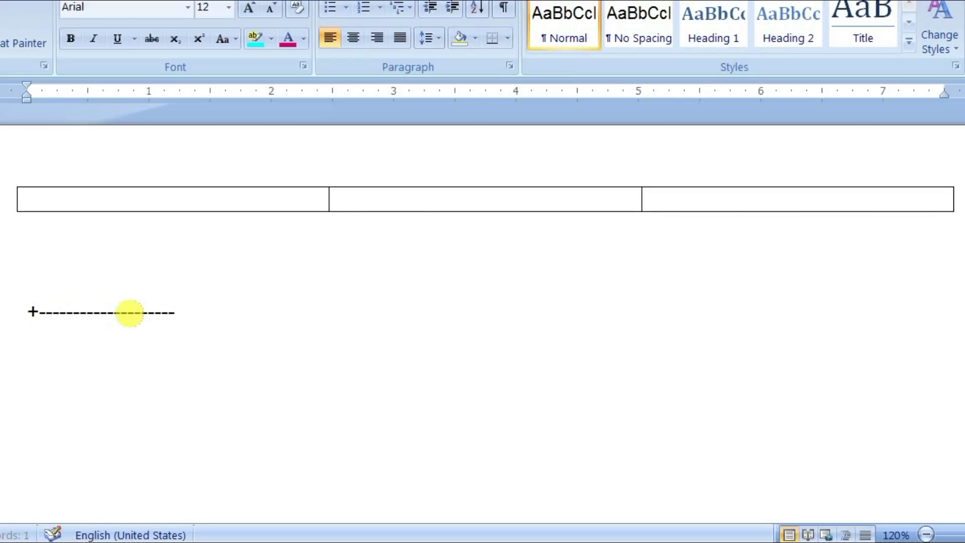
type("---")
type("+")
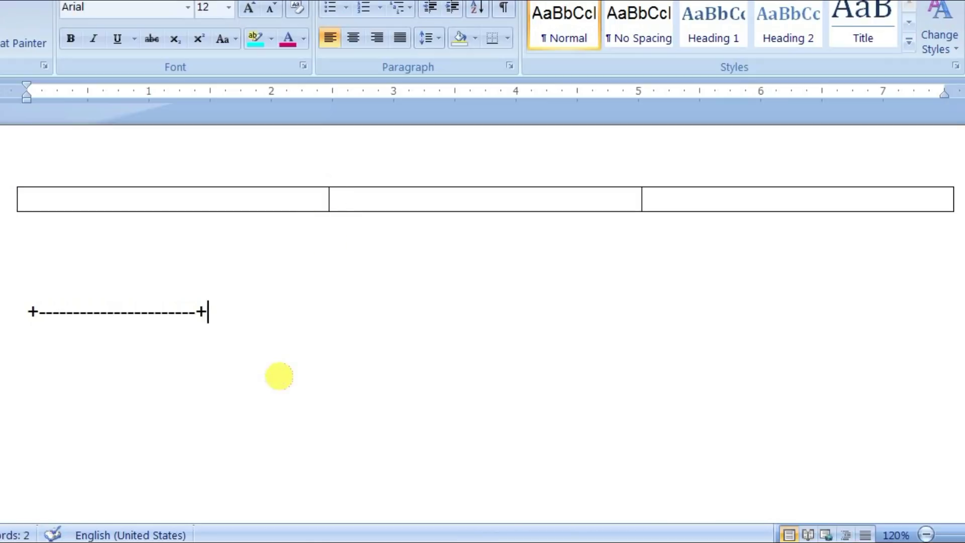
type("-")
type("--------------------------")
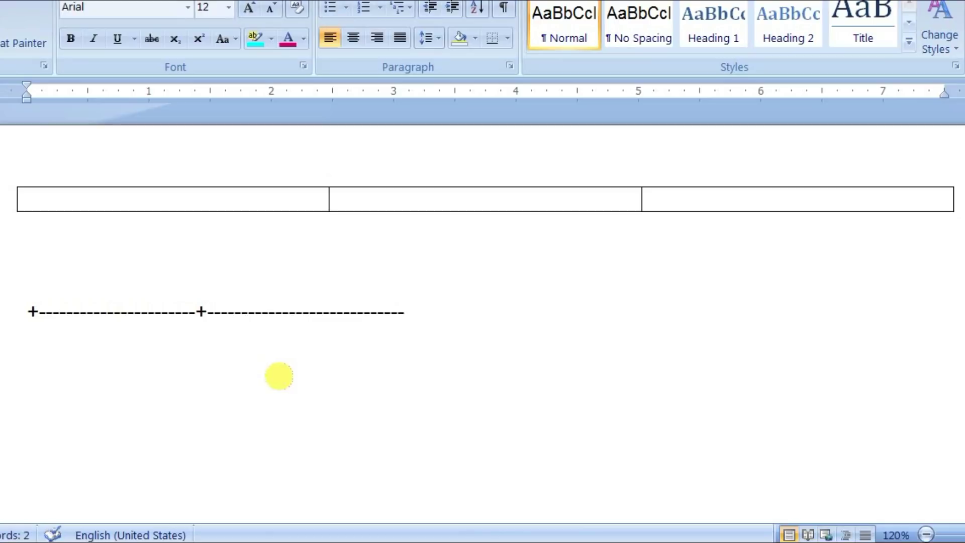
type("+")
type("------------------------")
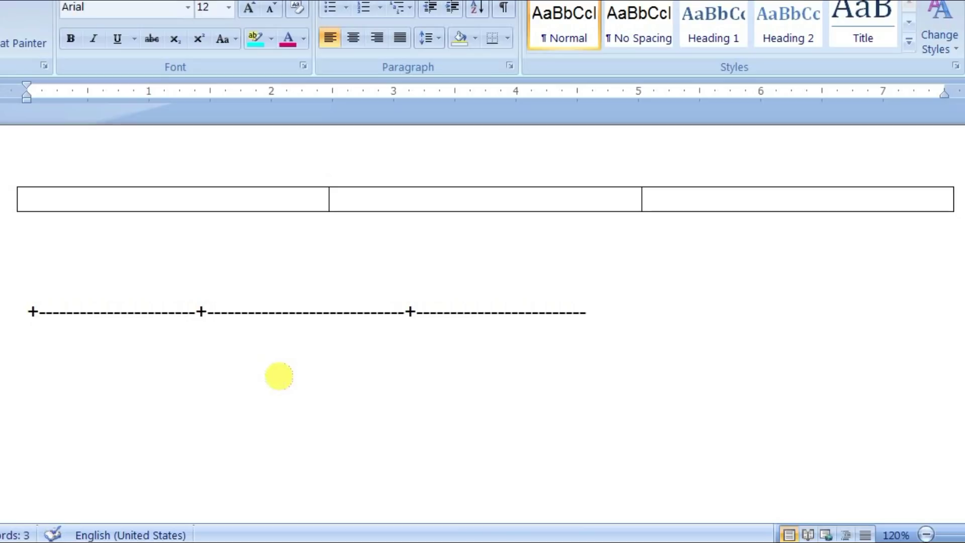
type("+")
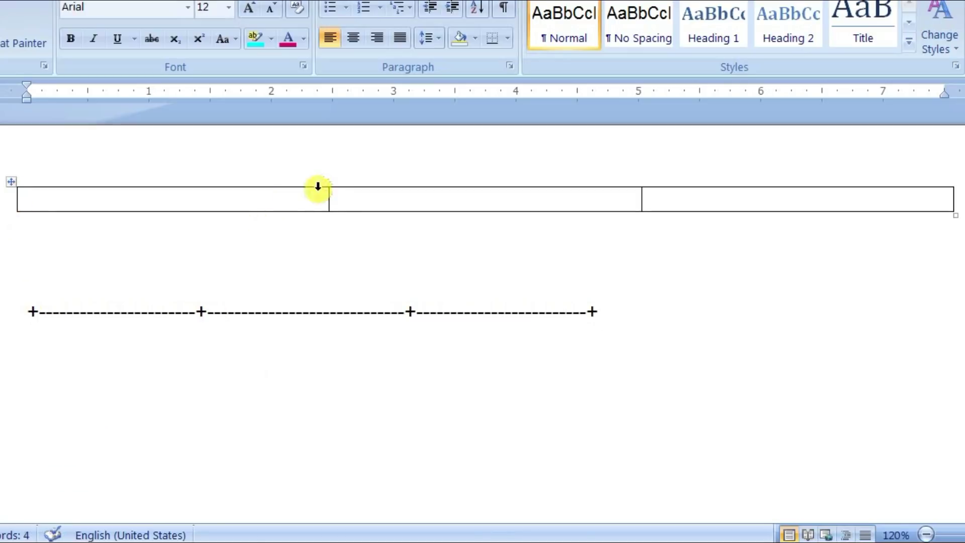
left_click(596, 312)
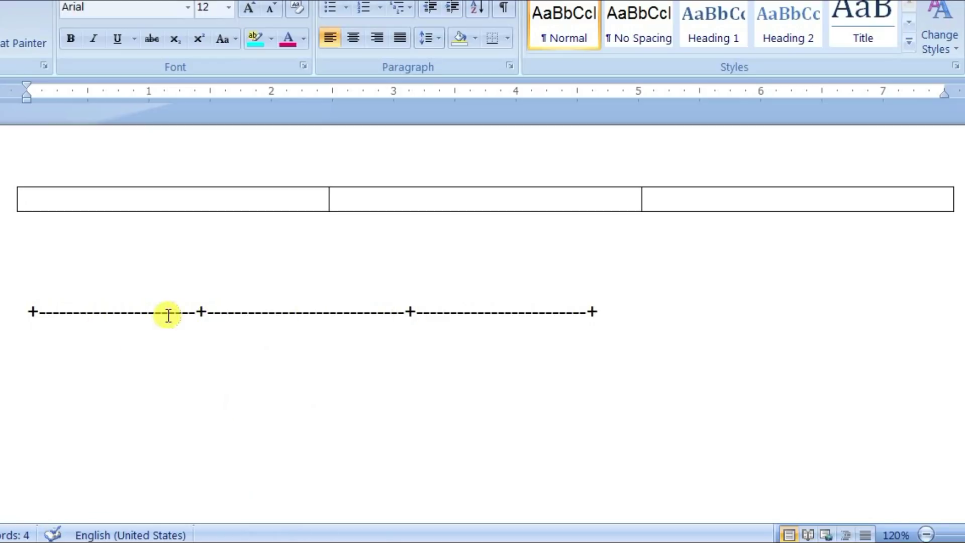
- Shorten the middle segment by deleting some dashes, then convert the line into a table
left_click_drag(302, 311, 317, 312)
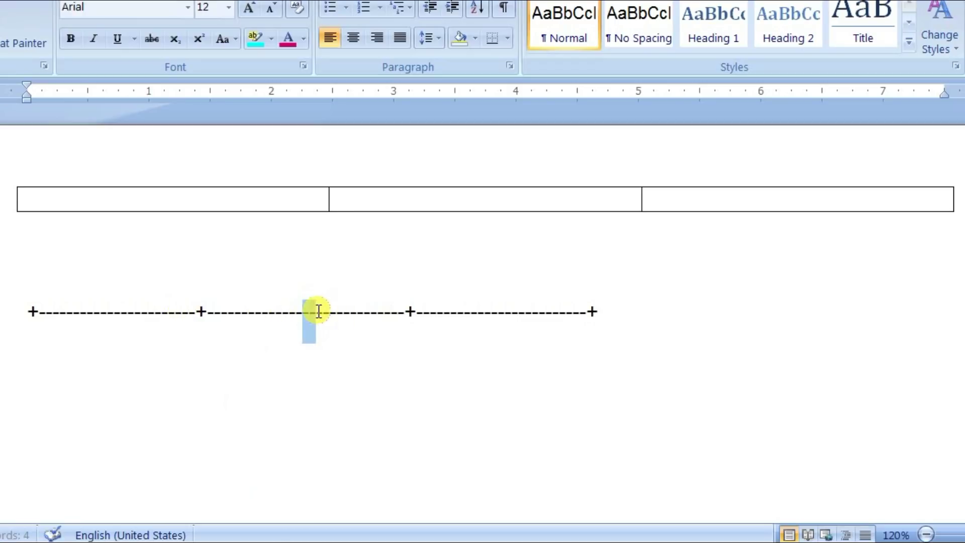
key("Delete")
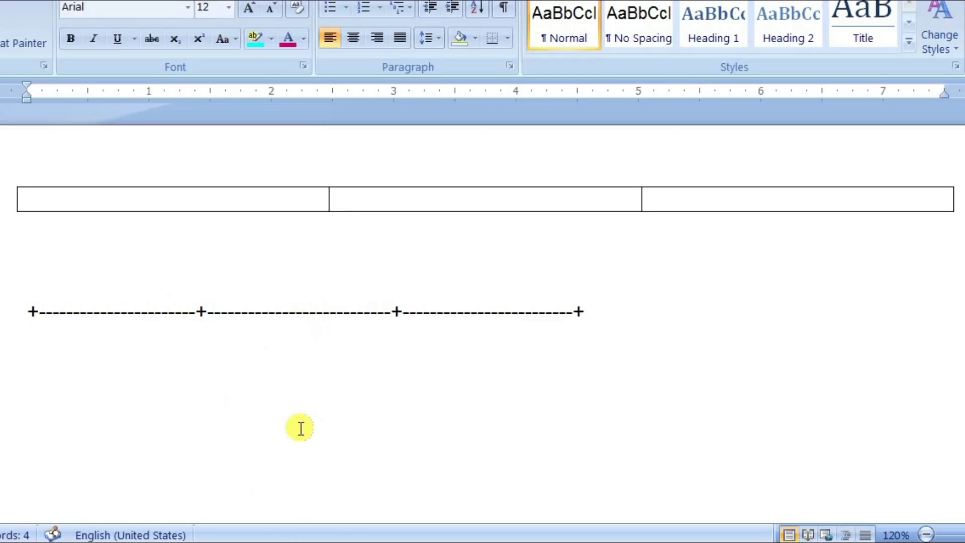
left_click(595, 311)
left_click(602, 311)
key("Return")
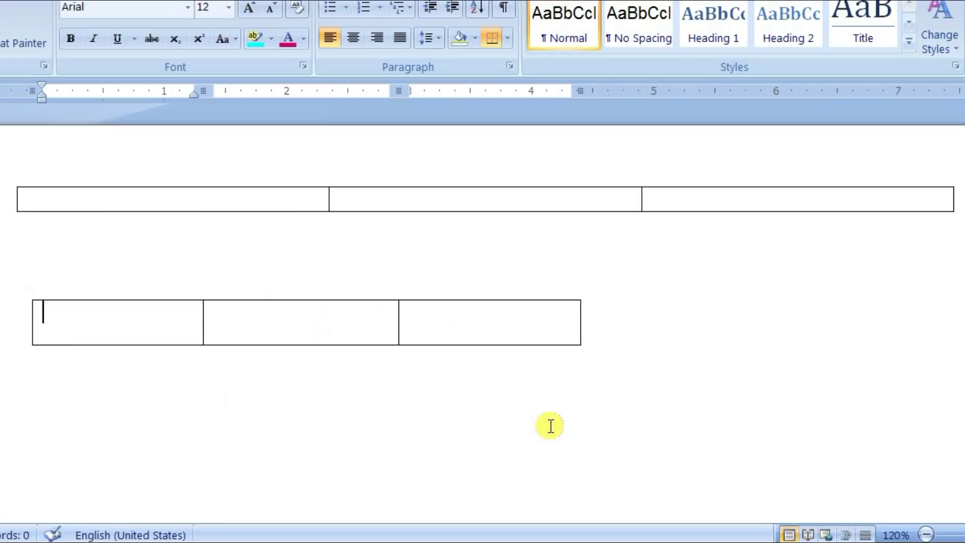
- Remove both tables and type +---------+-----------+ to mark out new column segments
key("ctrl+a")
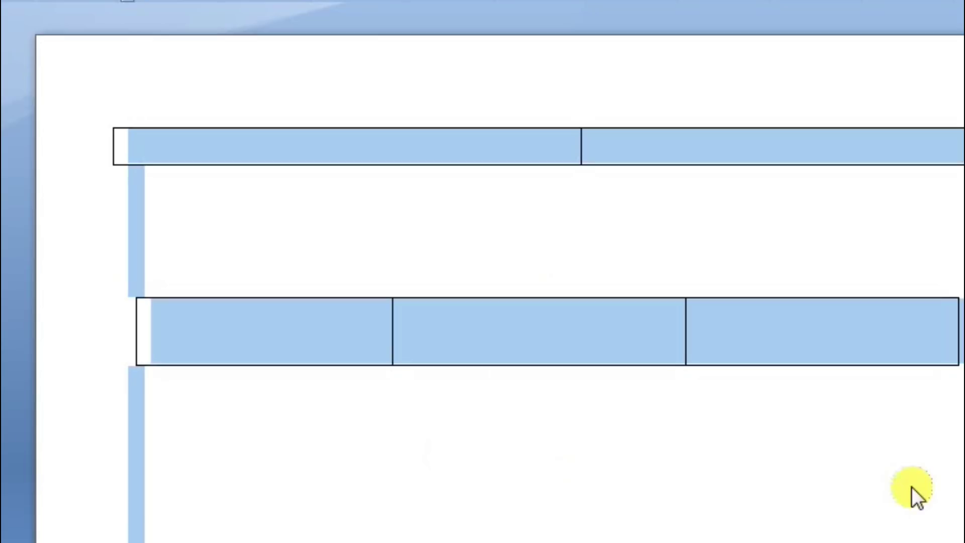
key("Delete")
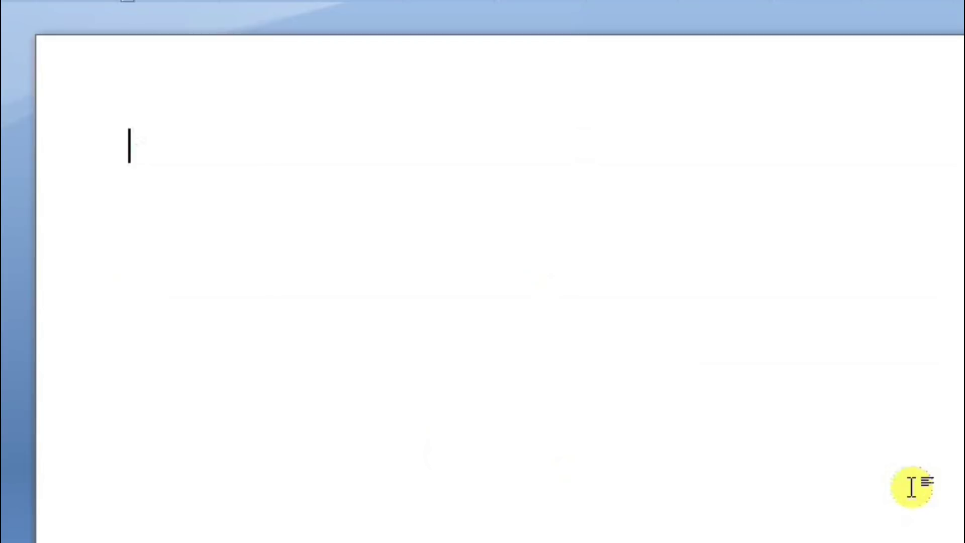
type("+--------")
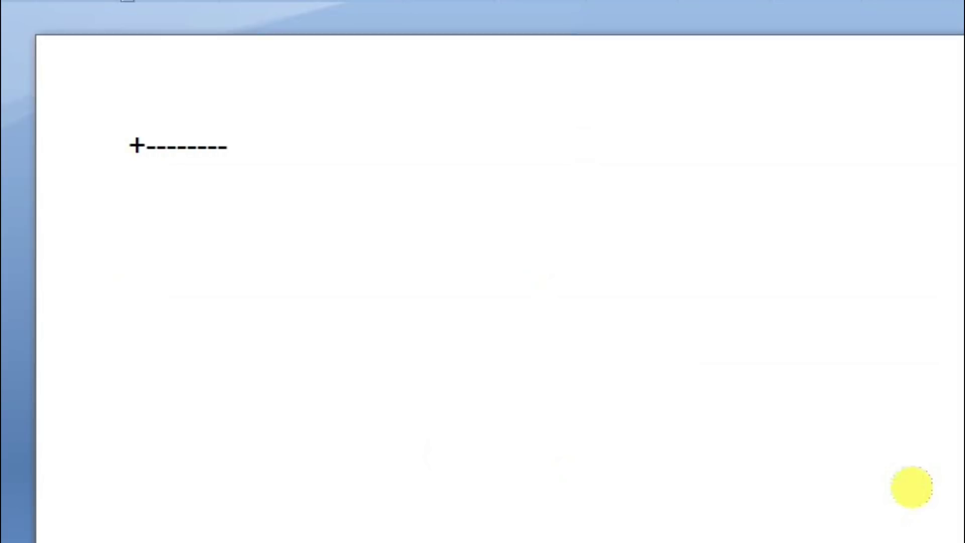
type("-")
type("+--")
type("----")
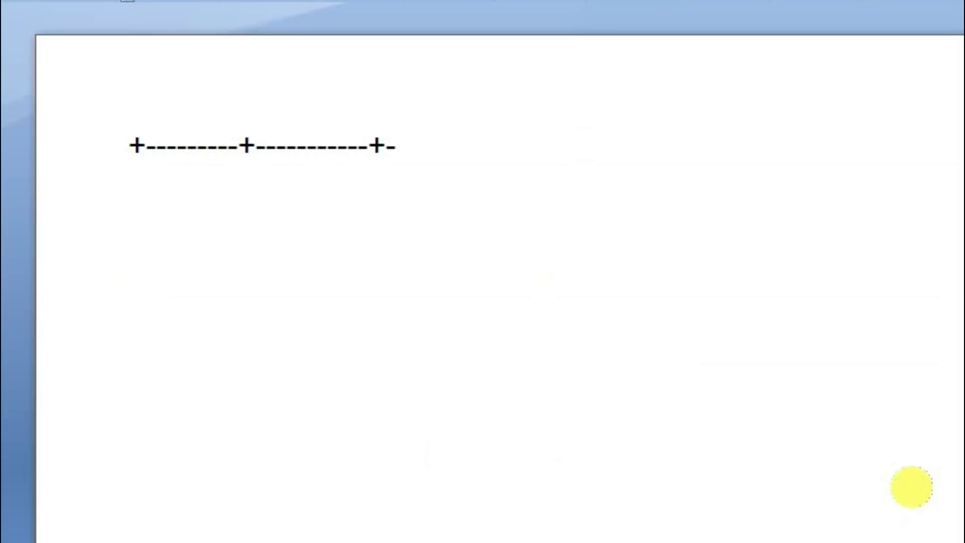
type("--------")
type("+")
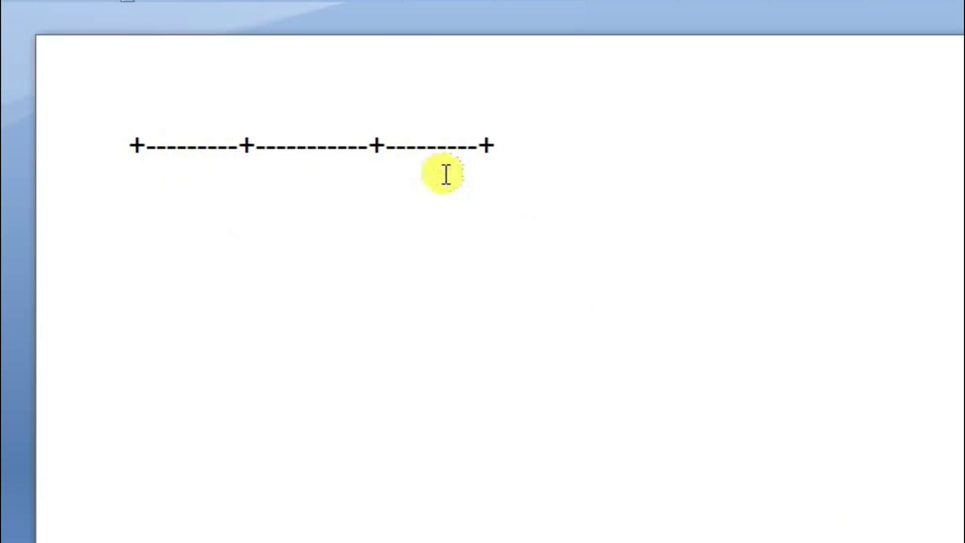
left_click_drag(395, 151, 467, 151)
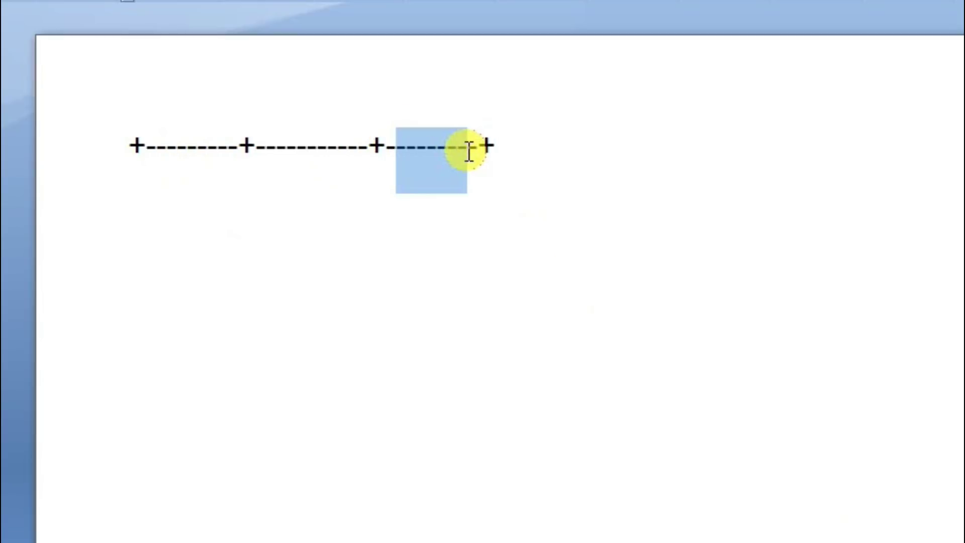
left_click_drag(289, 148, 347, 146)
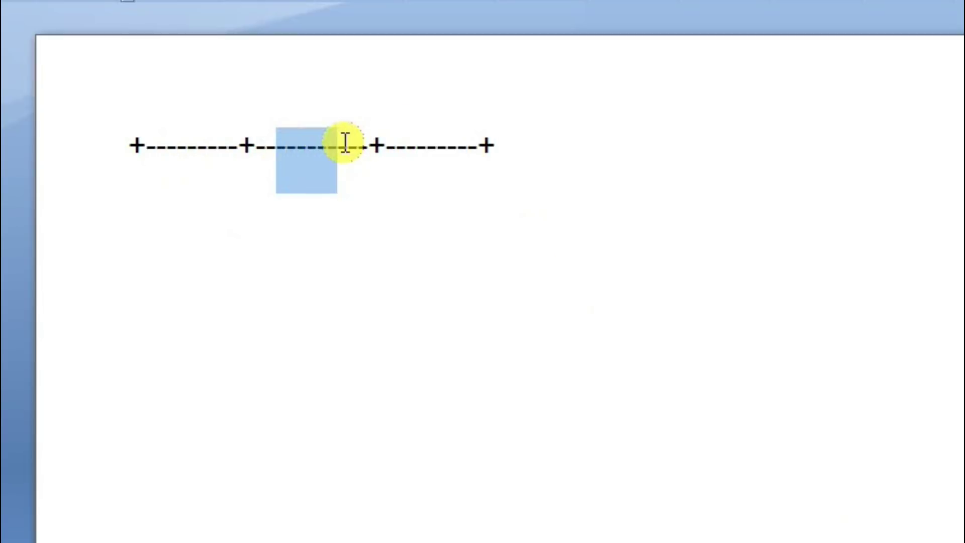
left_click_drag(167, 146, 217, 146)
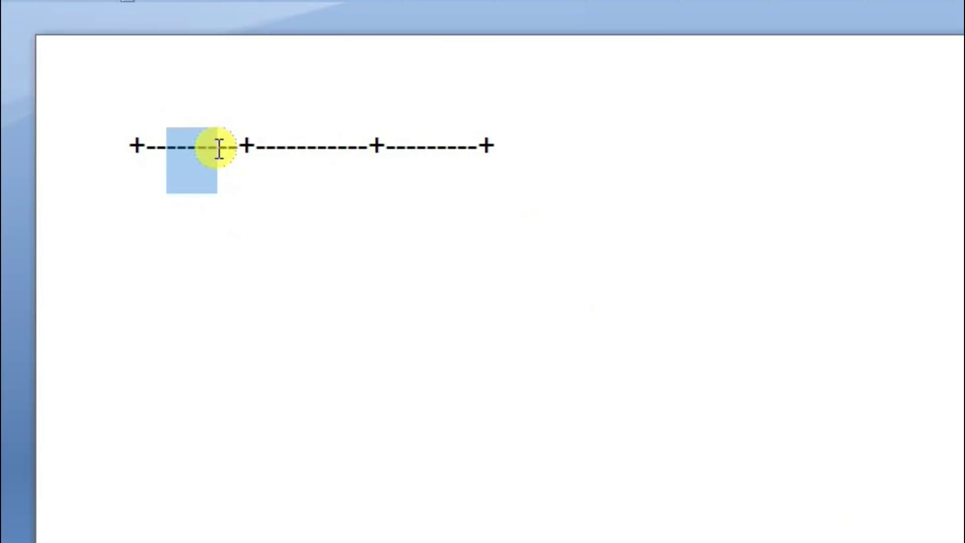
left_click(291, 221)
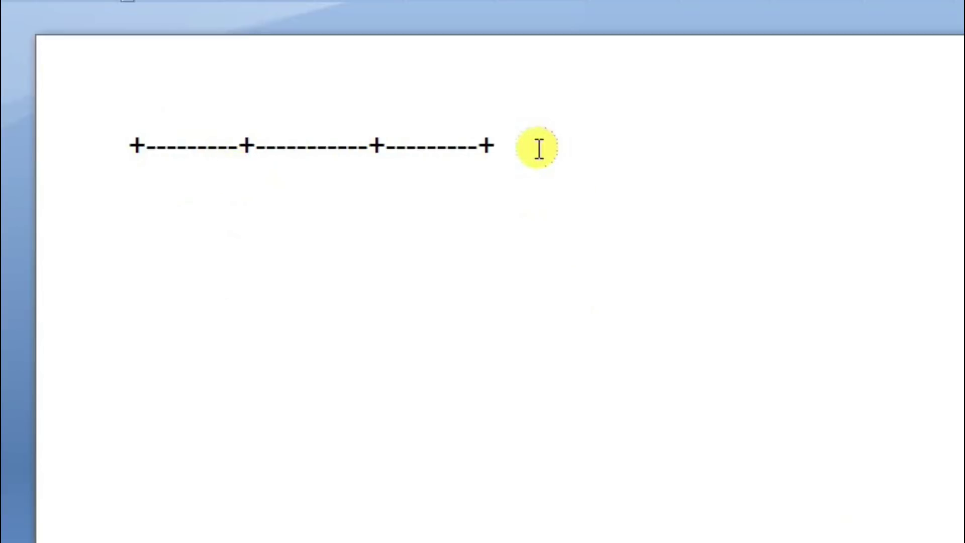
- Convert the dashed line into a three-column table and Tab through to add rows up to four
key("Return")
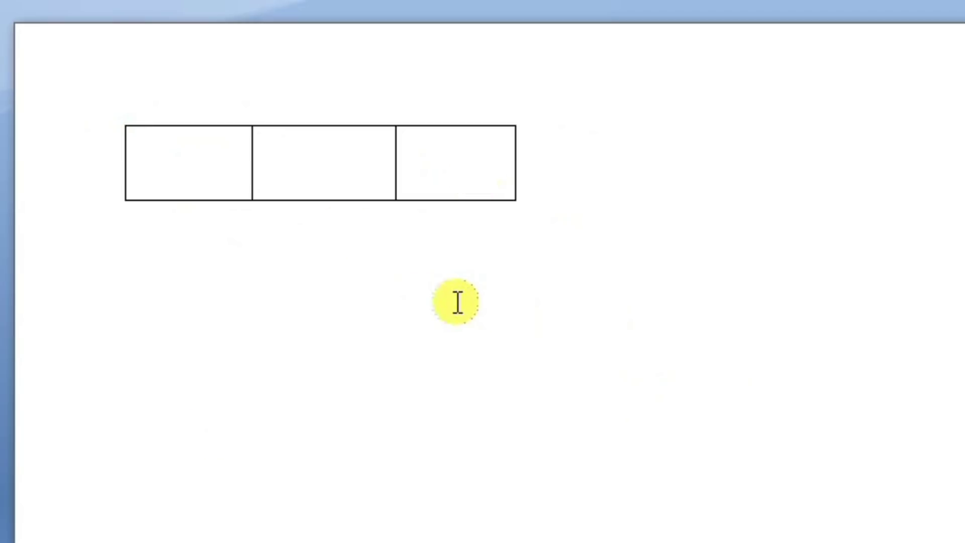
key("Tab")
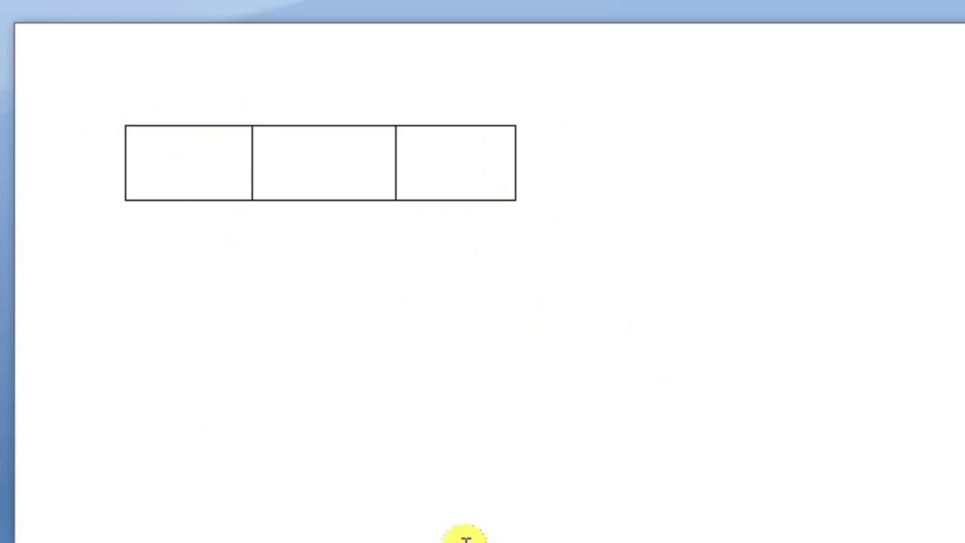
key("Tab")
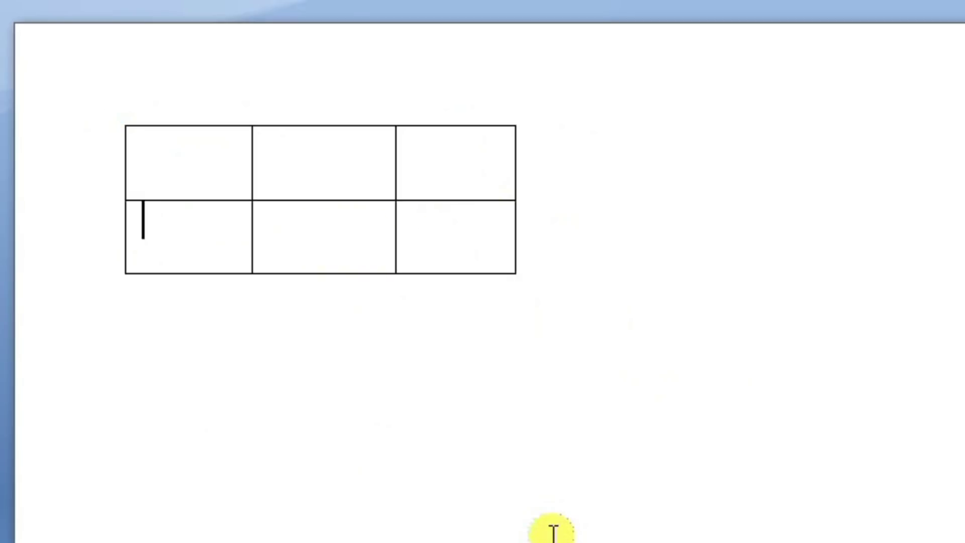
key("Tab")
key("Tab")
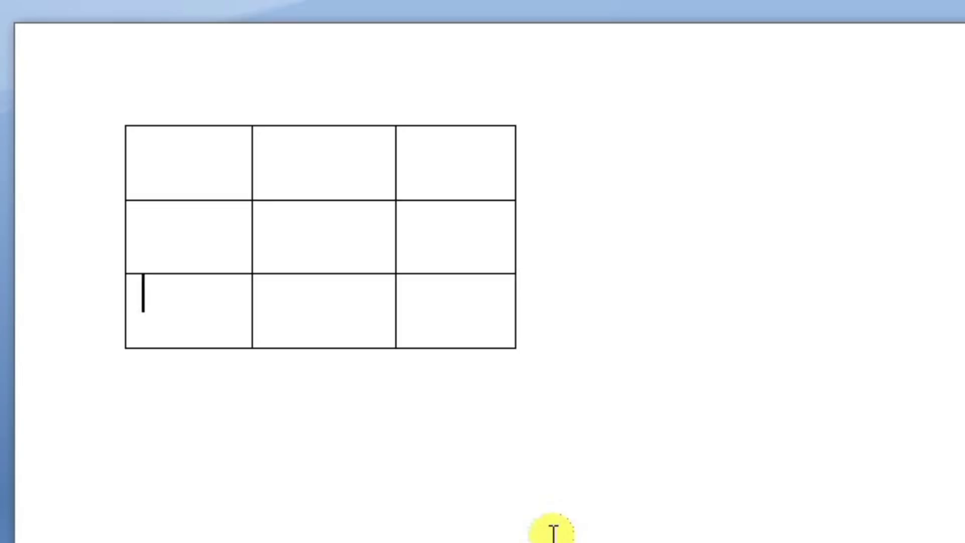
key("Tab")
key("Tab")
key("Tab")
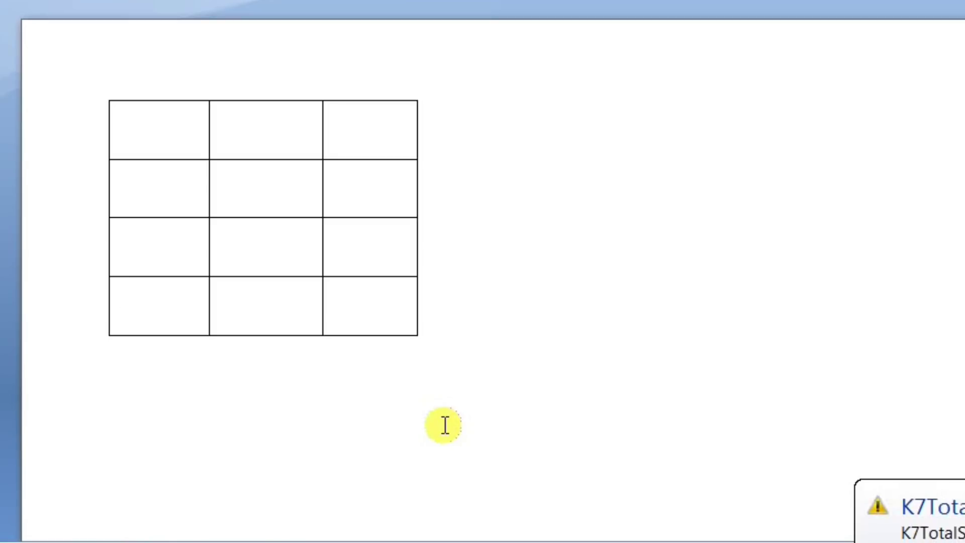
- Make the fourth row one line taller and add a fifth row at the bottom
key("Return")
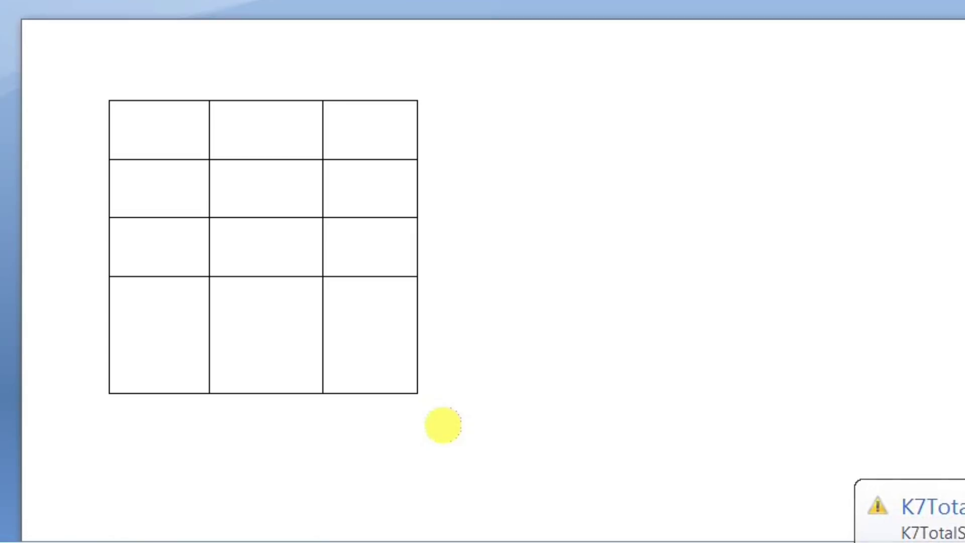
key("Tab")
key("Tab")
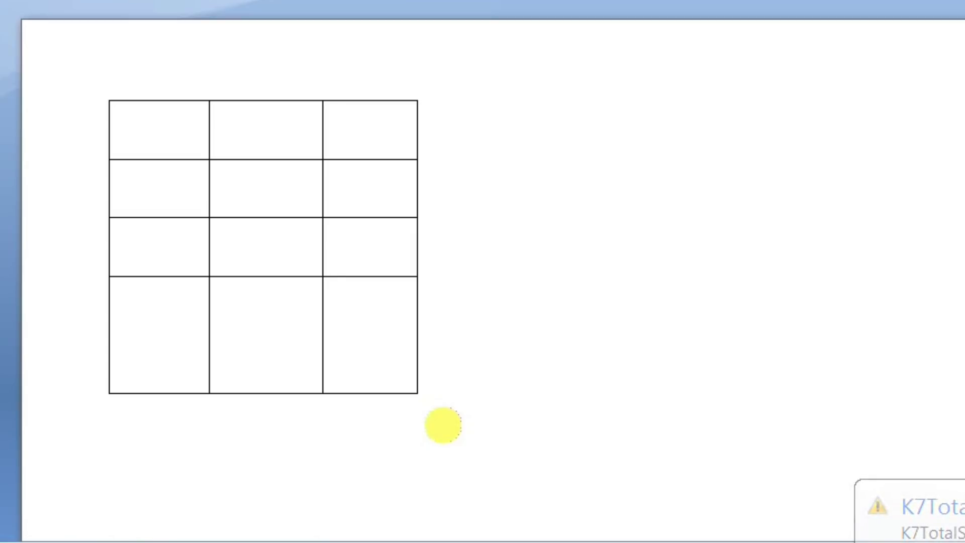
key("Tab")
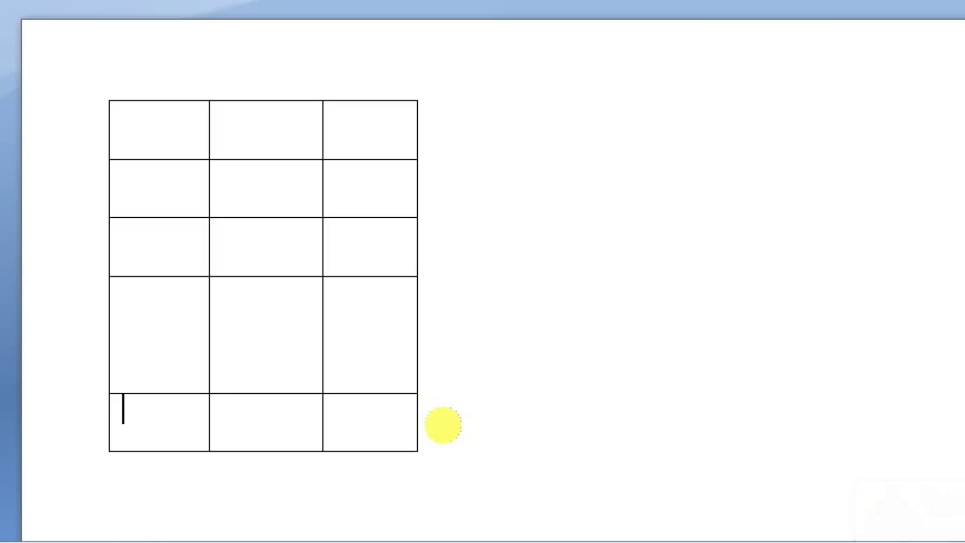
key("Tab")
key("Tab")
key("Tab")
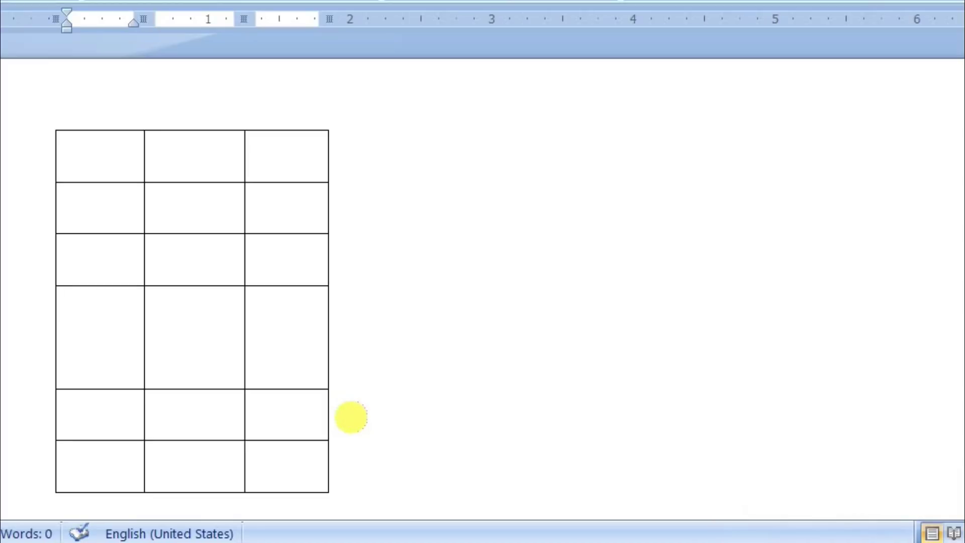
- Make the bottom row taller and add another row at the end of the table
key("Return")
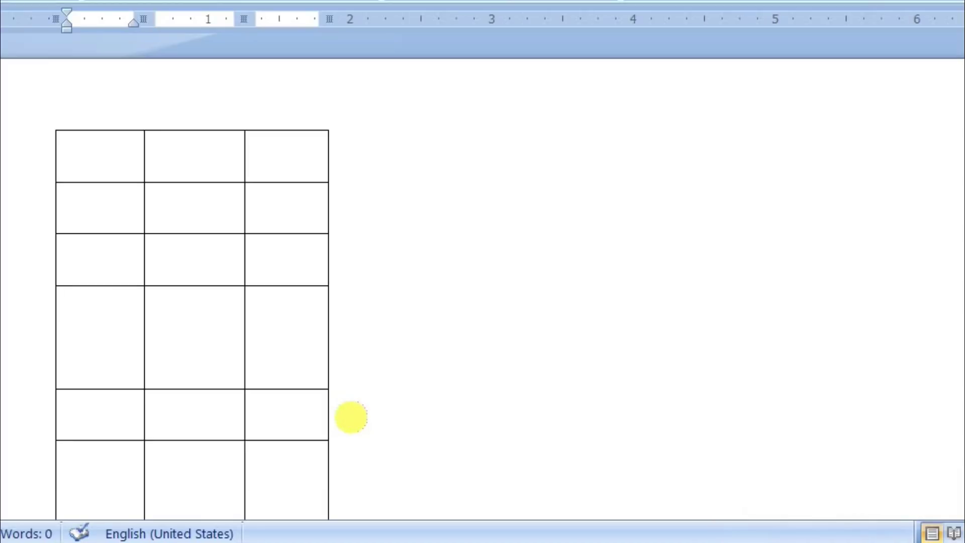
scroll(351, 417, "down", 1)
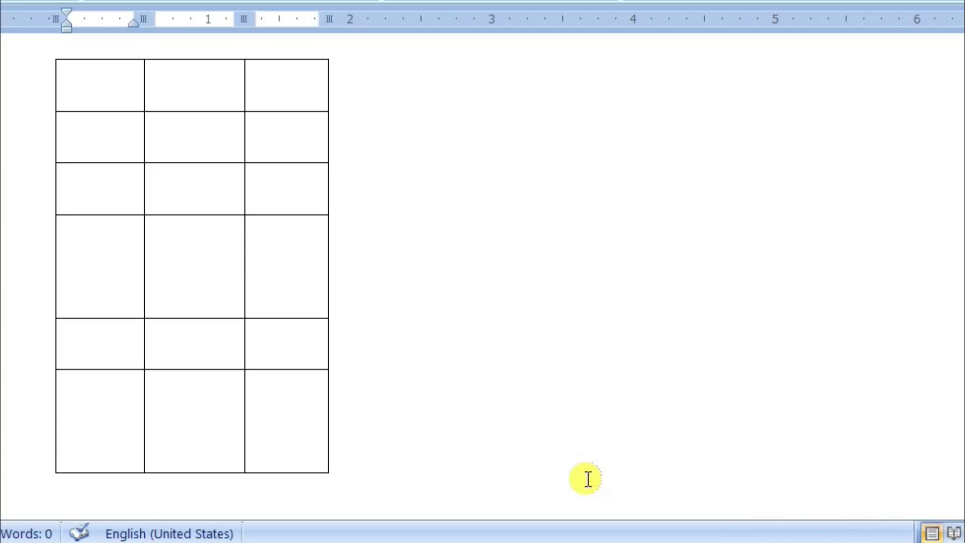
key("Tab")
key("Tab")
key("Tab")
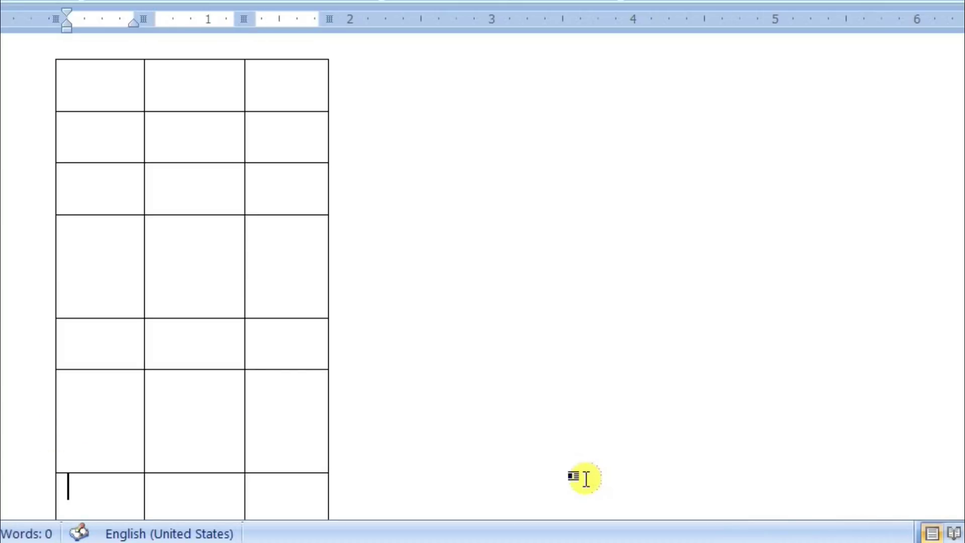
scroll(586, 478, "down", 1)
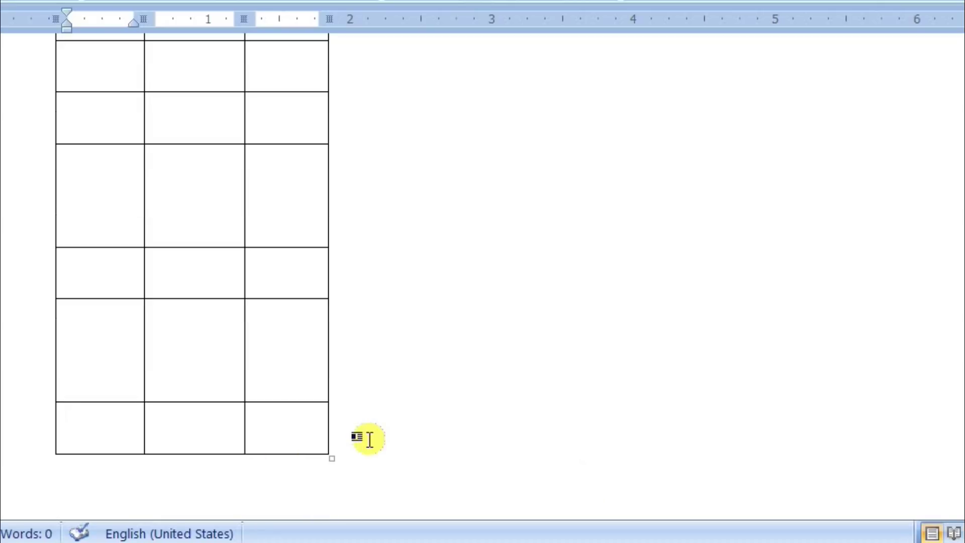
scroll(369, 440, "up", 2)
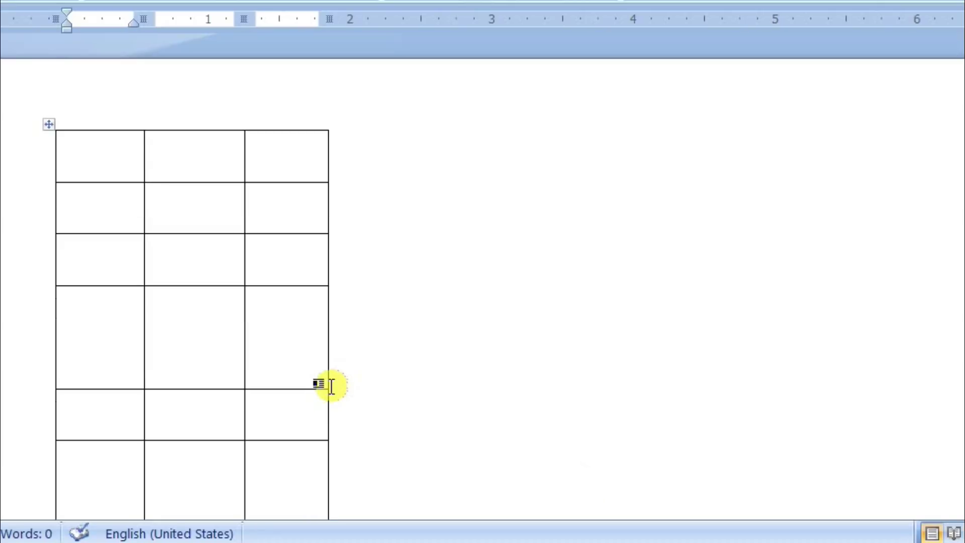
scroll(324, 385, "down", 2)
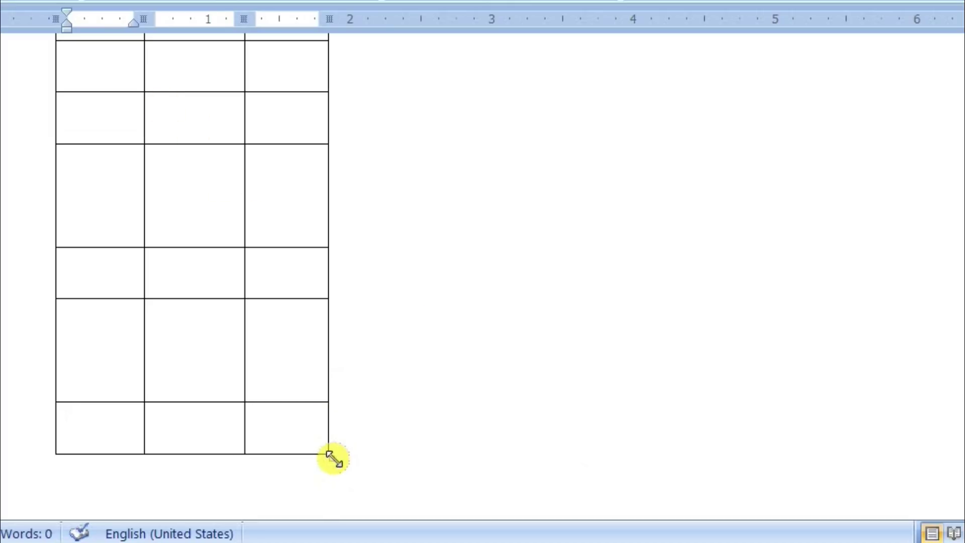
- Widen the table across most of the page and move it lower and to the right
left_click_drag(333, 459, 812, 465)
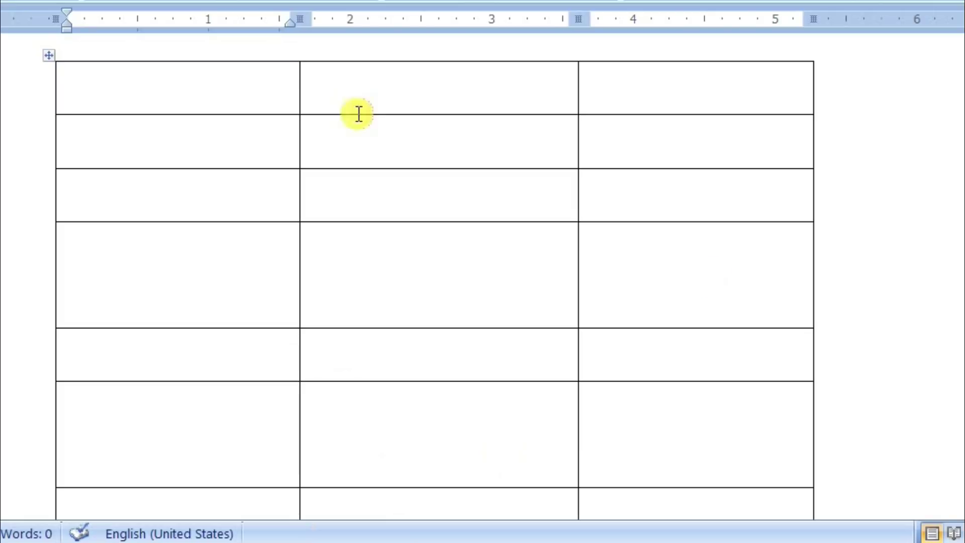
scroll(262, 276, "up", 1)
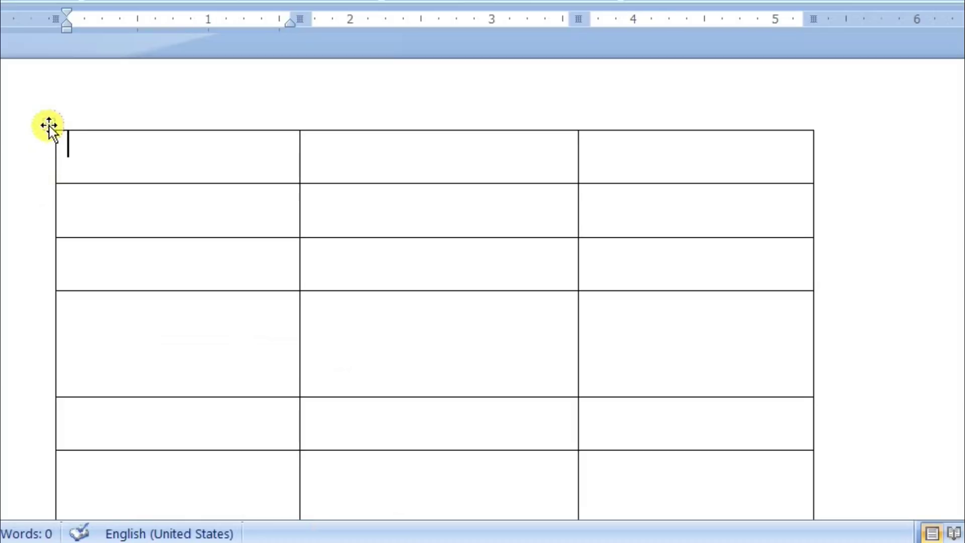
mouse_move(49, 125)
left_mouse_down()
mouse_move(77, 146)
mouse_move(235, 197)
left_mouse_up()
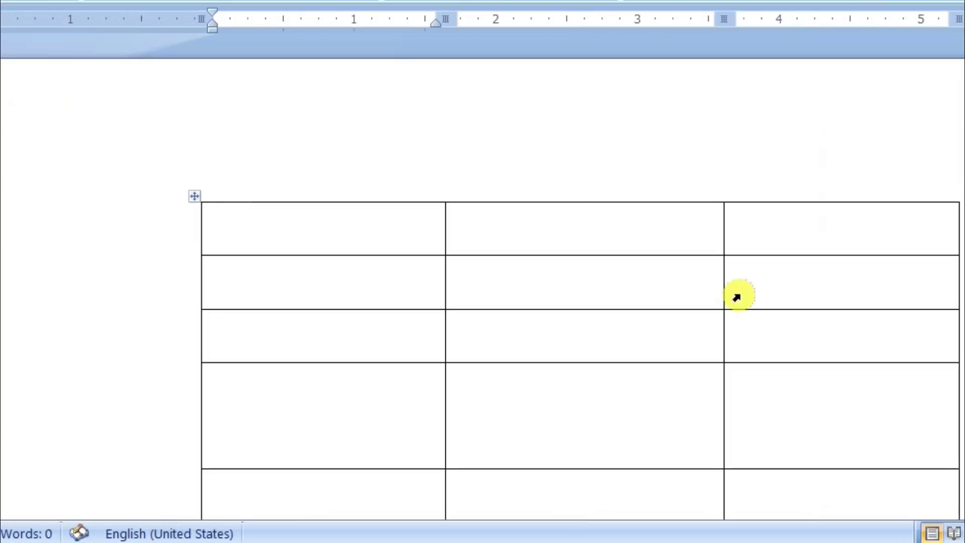
scroll(789, 299, "down", 4)
scroll(789, 299, "up", 1)
scroll(789, 300, "up", 3)
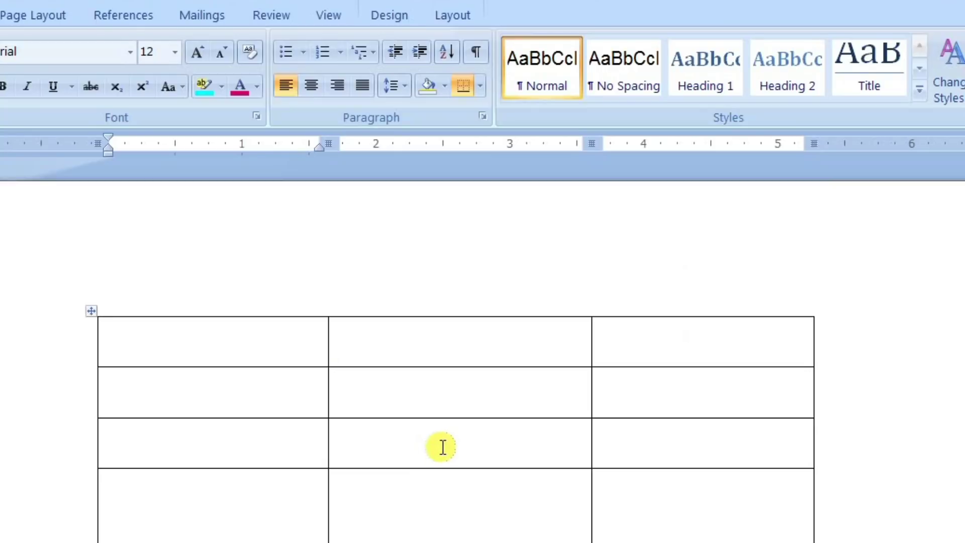
left_click(265, 361)
- Apply the teal Light List - Accent 5 style from the Table Styles gallery
left_click(398, 16)
left_click(447, 16)
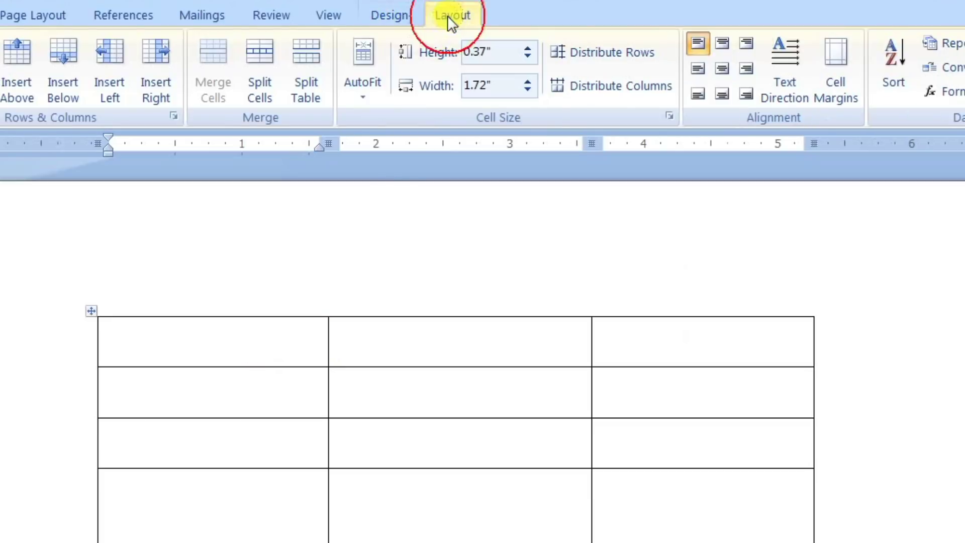
left_click(407, 18)
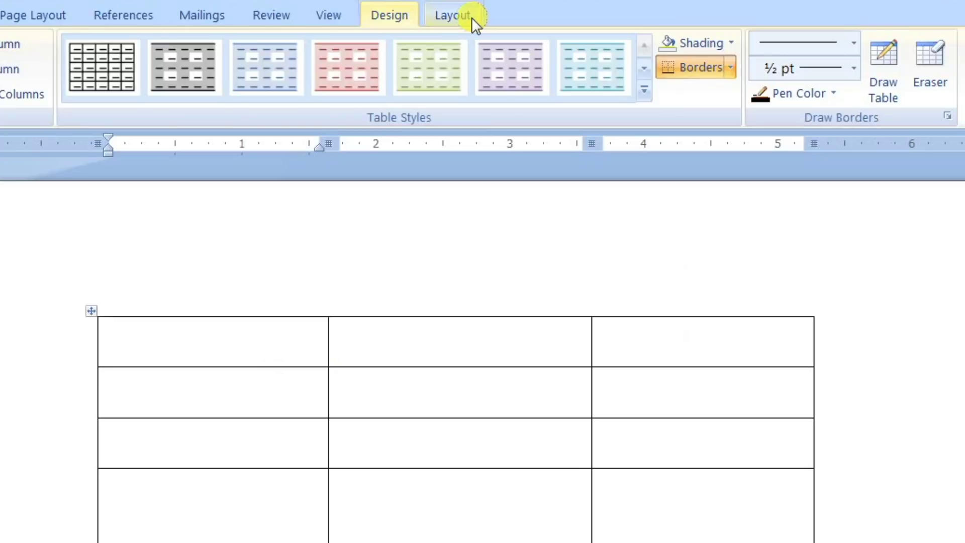
left_click(643, 90)
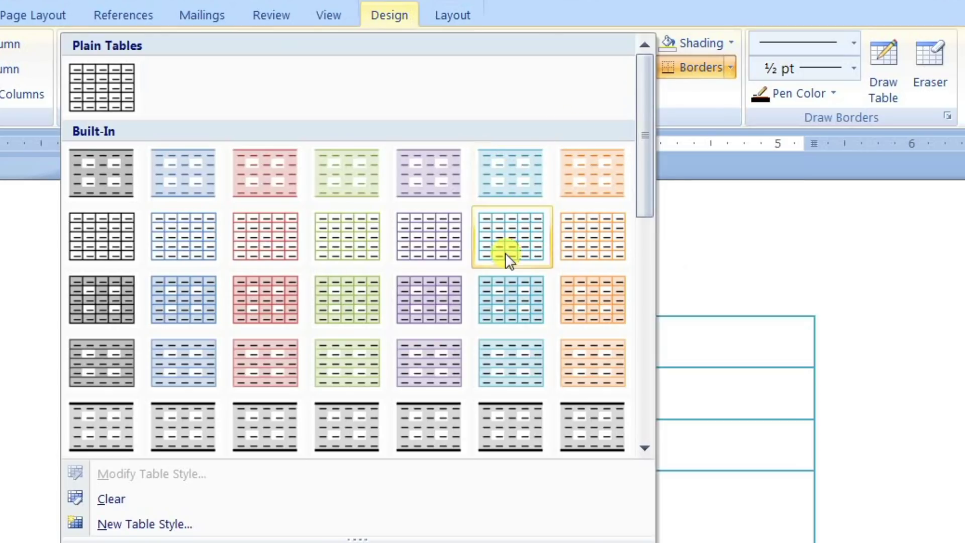
left_click(505, 252)
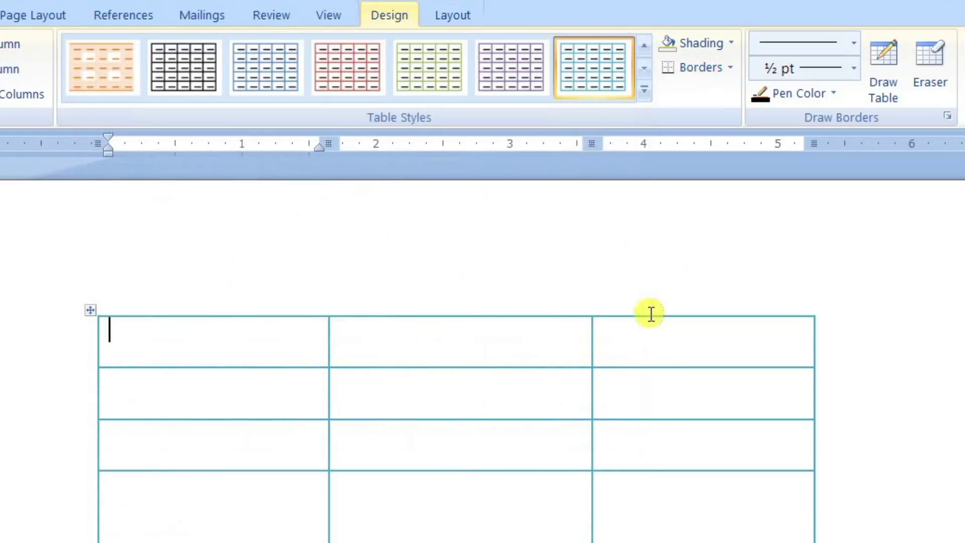
- Switch between the Table Tools Layout and Design tabs and scroll to review the styled table
left_click(454, 15)
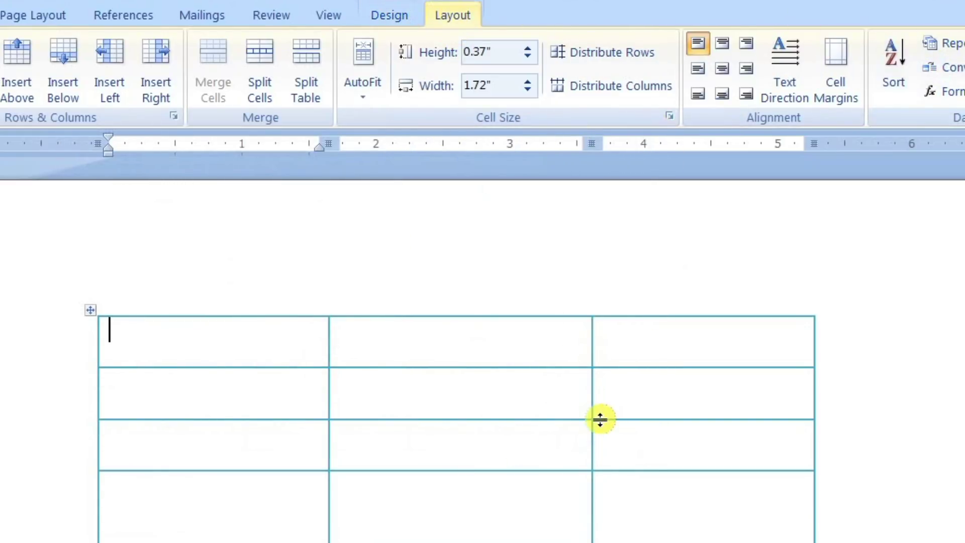
left_click(400, 15)
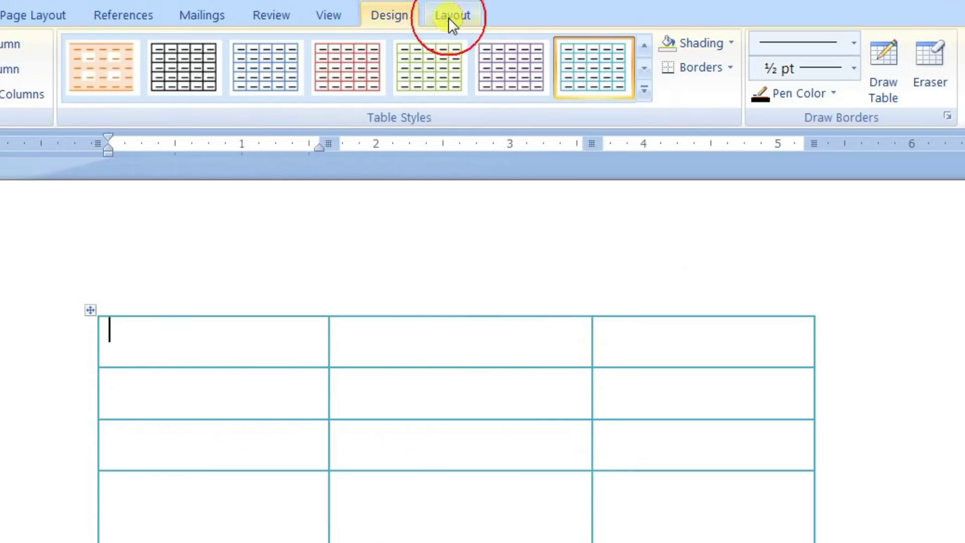
left_click(451, 15)
left_click(386, 11)
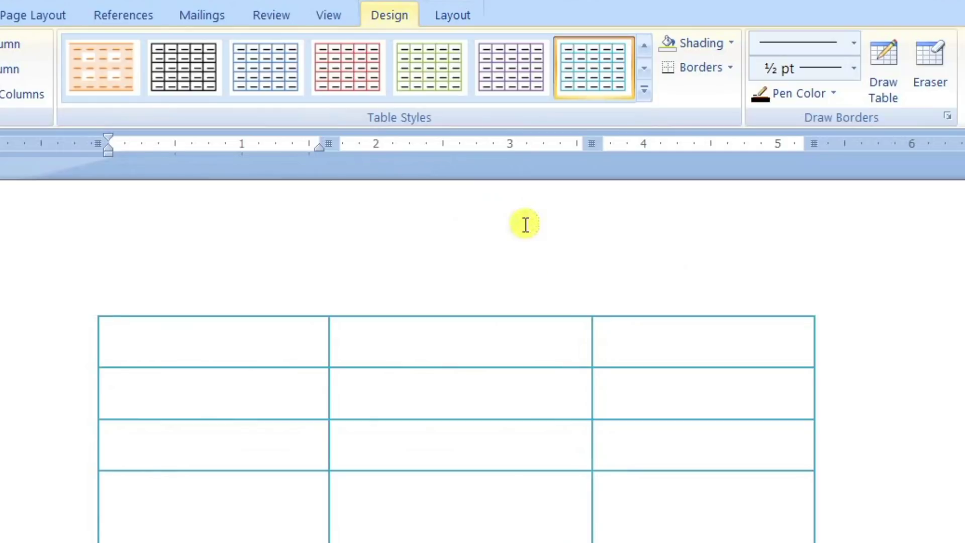
scroll(754, 409, "down", 1)
scroll(761, 412, "down", 2)
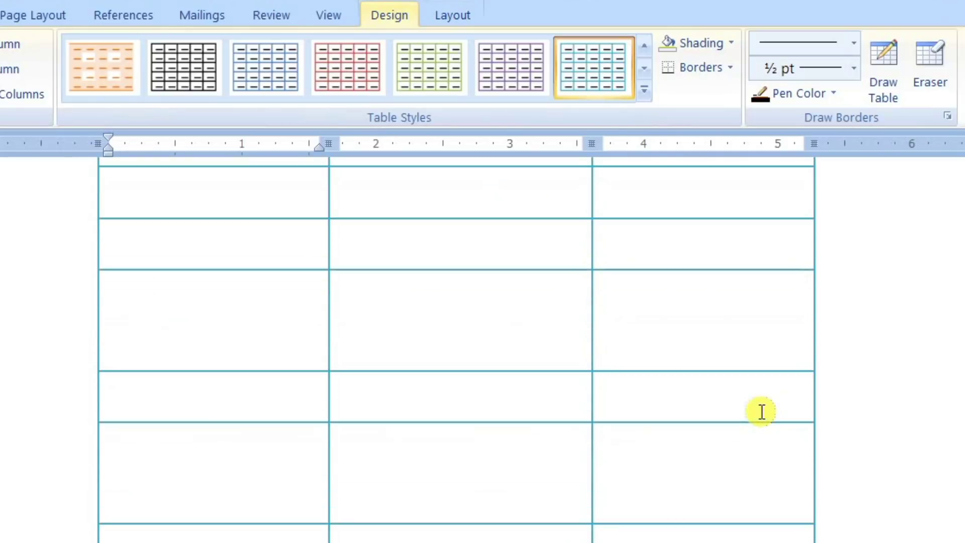
scroll(761, 412, "down", 2)
scroll(885, 447, "up", 1)
scroll(805, 458, "up", 3)
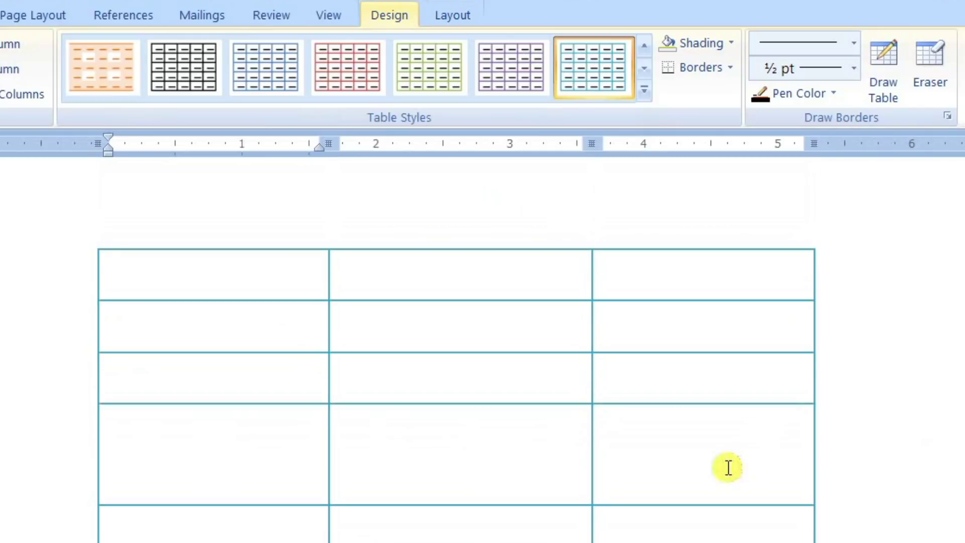